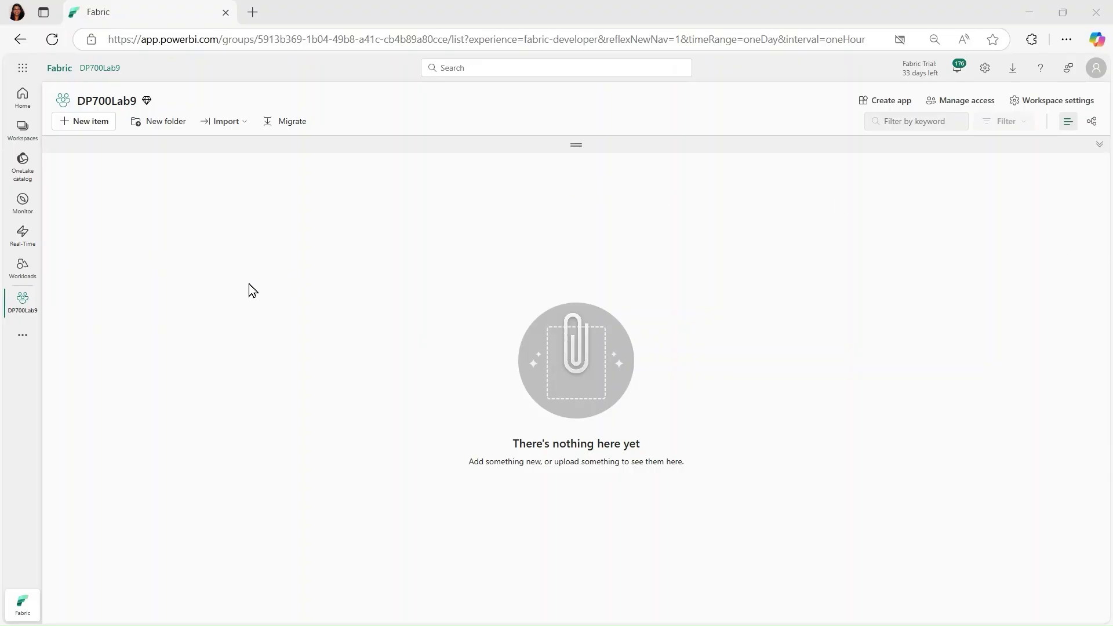
- Open the Real-Time Intelligence workload and launch the Explore Real-Time Intelligence Sample
left_click(31, 277)
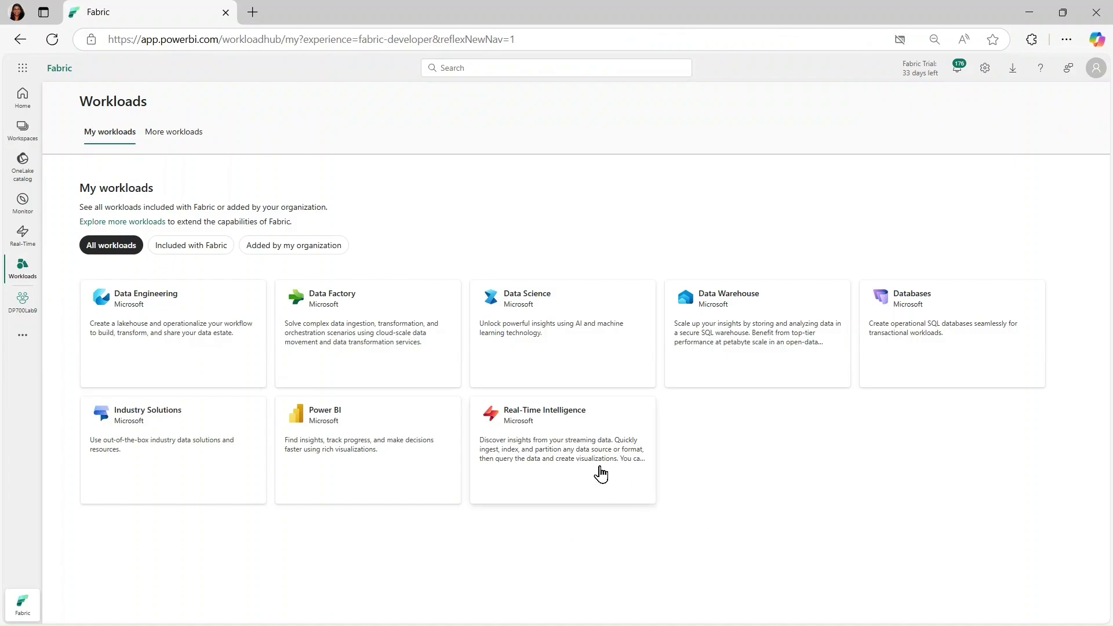
left_click(563, 461)
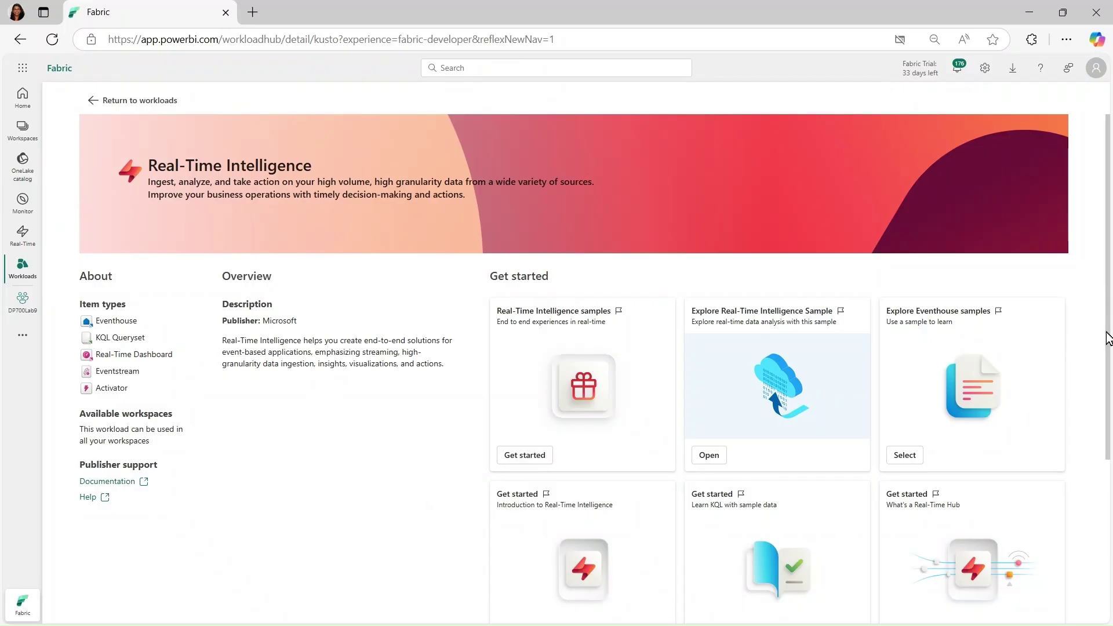
left_click_drag(1108, 341, 1106, 401)
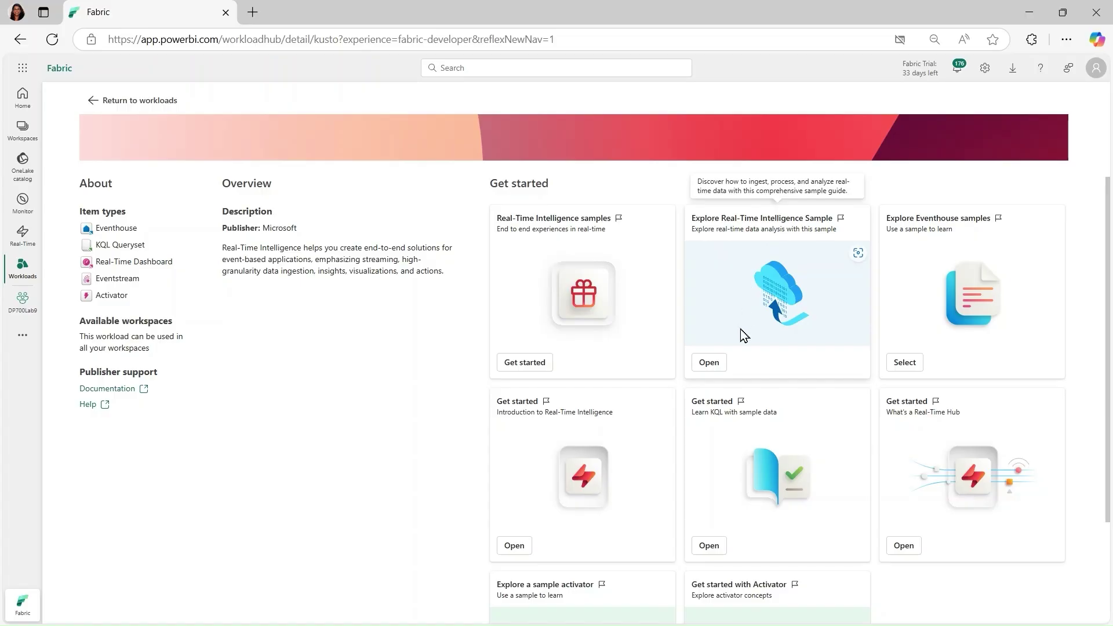
left_click(717, 370)
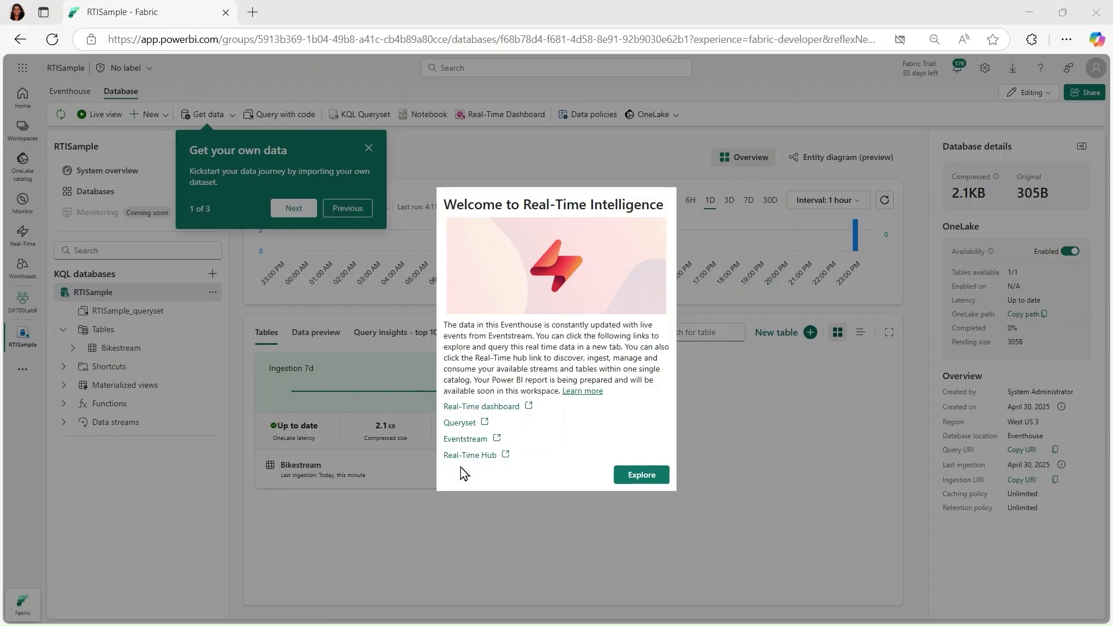
- Dismiss the welcome message and guided tip, and open the Bikestream table with its columns expanded
left_click(644, 477)
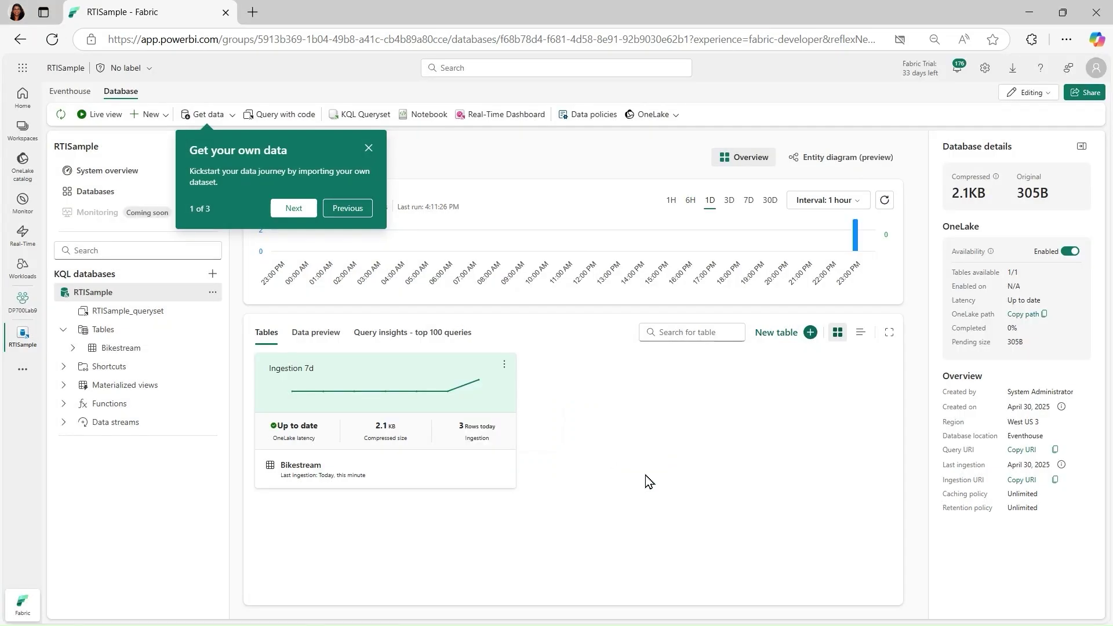
left_click(370, 147)
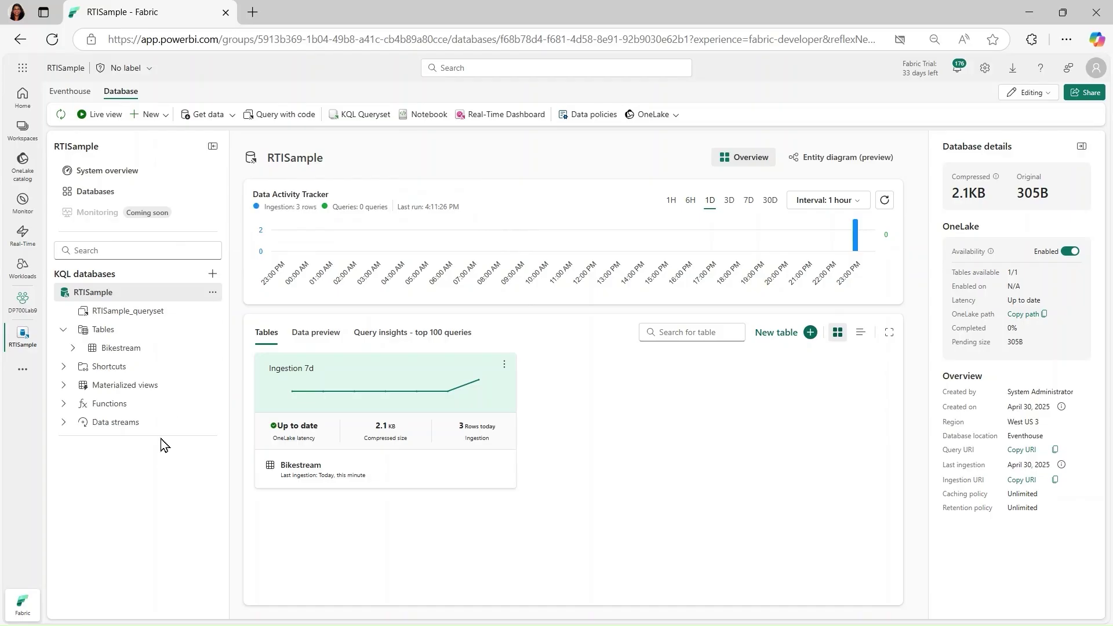
left_click(130, 355)
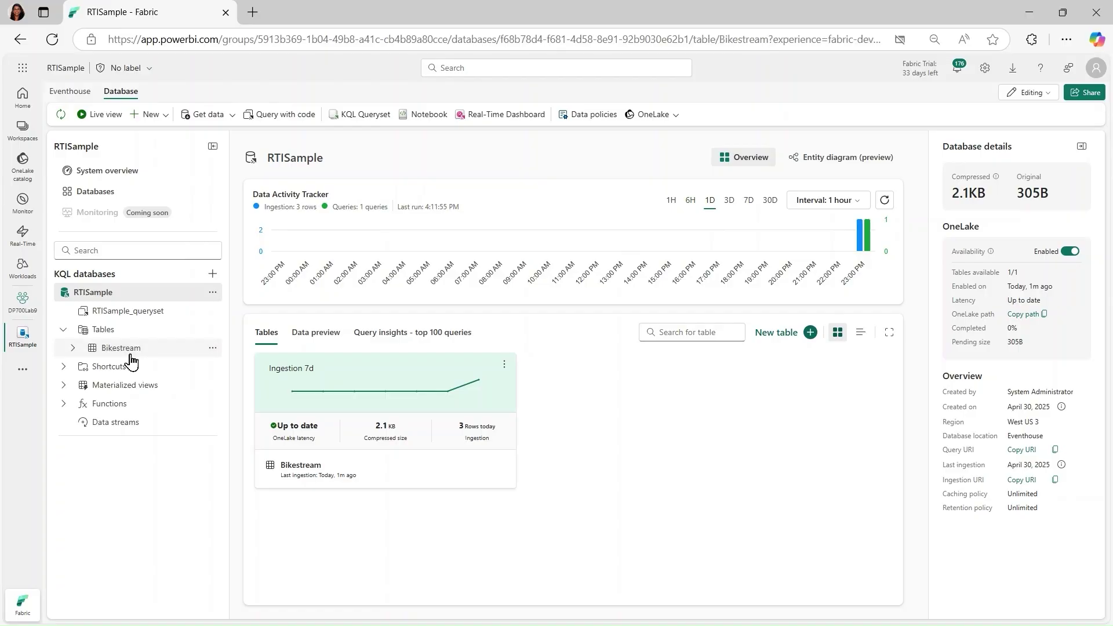
left_click(73, 348)
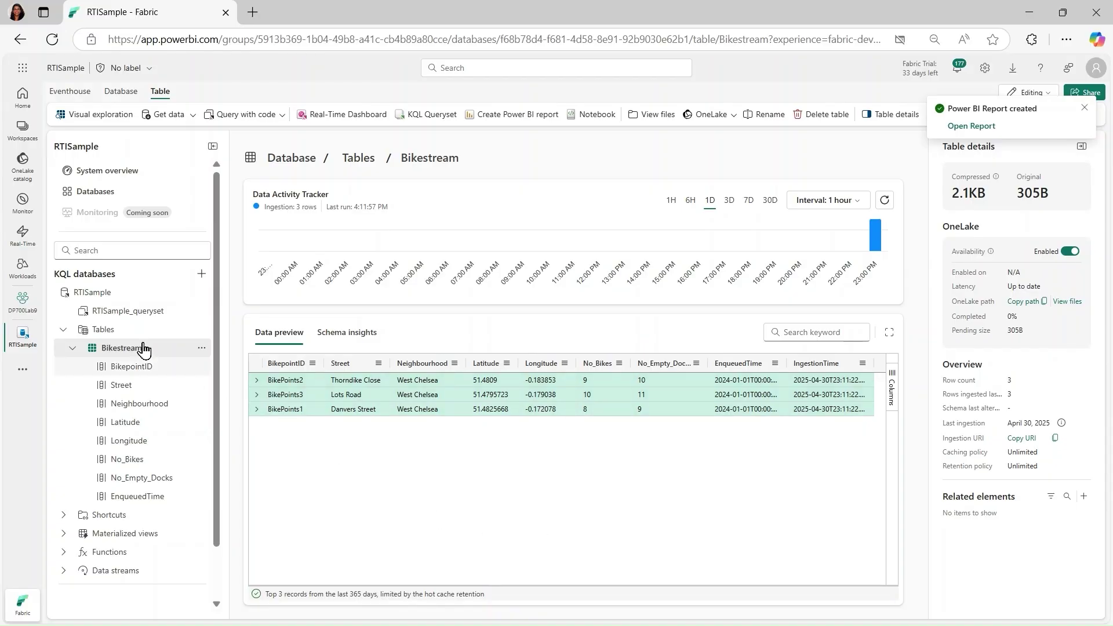
- Open RTISample_queryset, replace the sample take query with "Bikestream | take 100", and run it
left_click(129, 319)
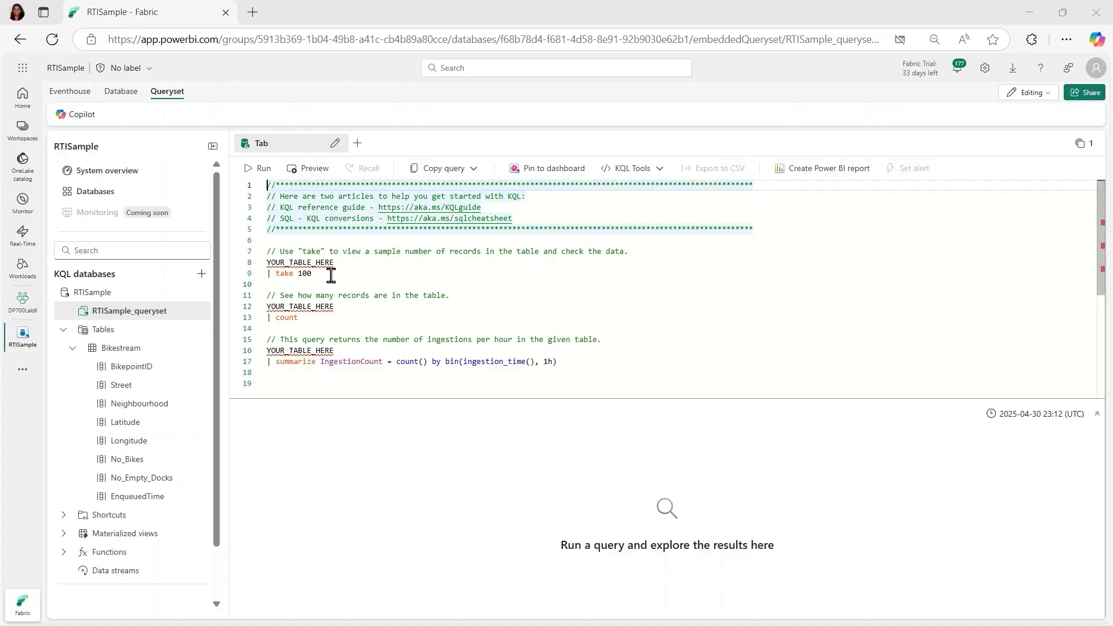
left_click_drag(331, 276, 267, 262)
left_click(262, 265)
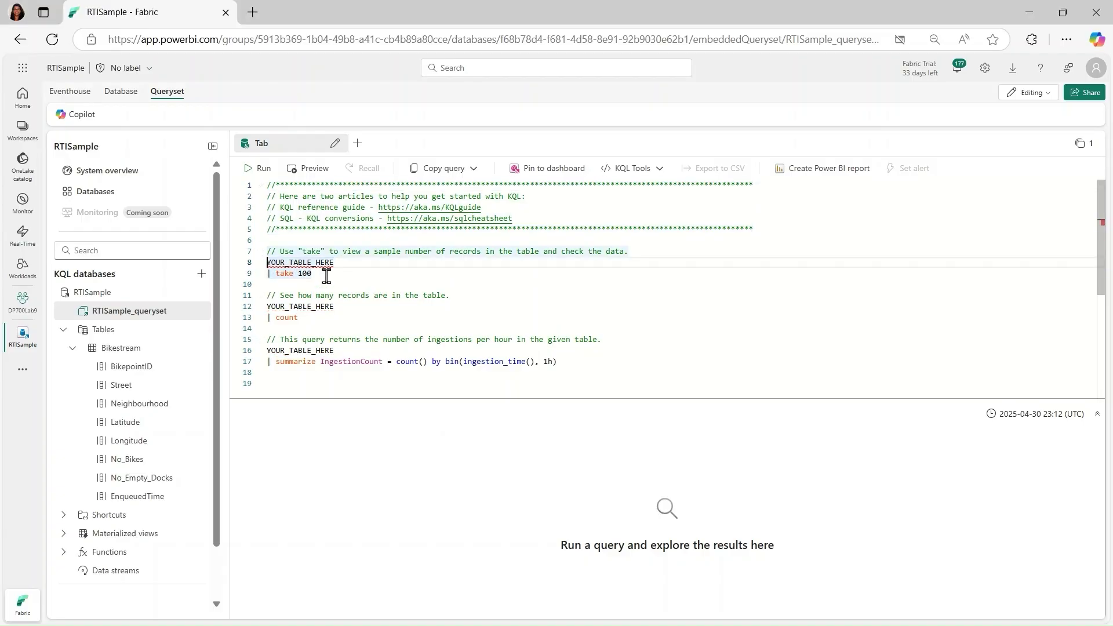
left_click_drag(326, 277, 268, 262)
type("Bikestream  | take 100")
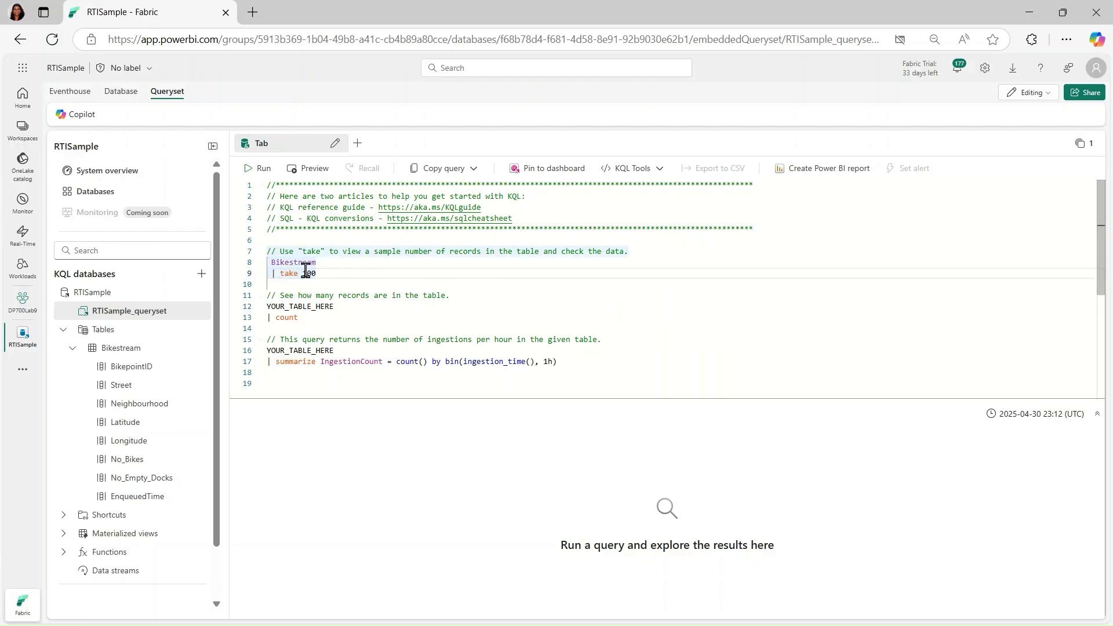
left_click_drag(317, 274, 269, 261)
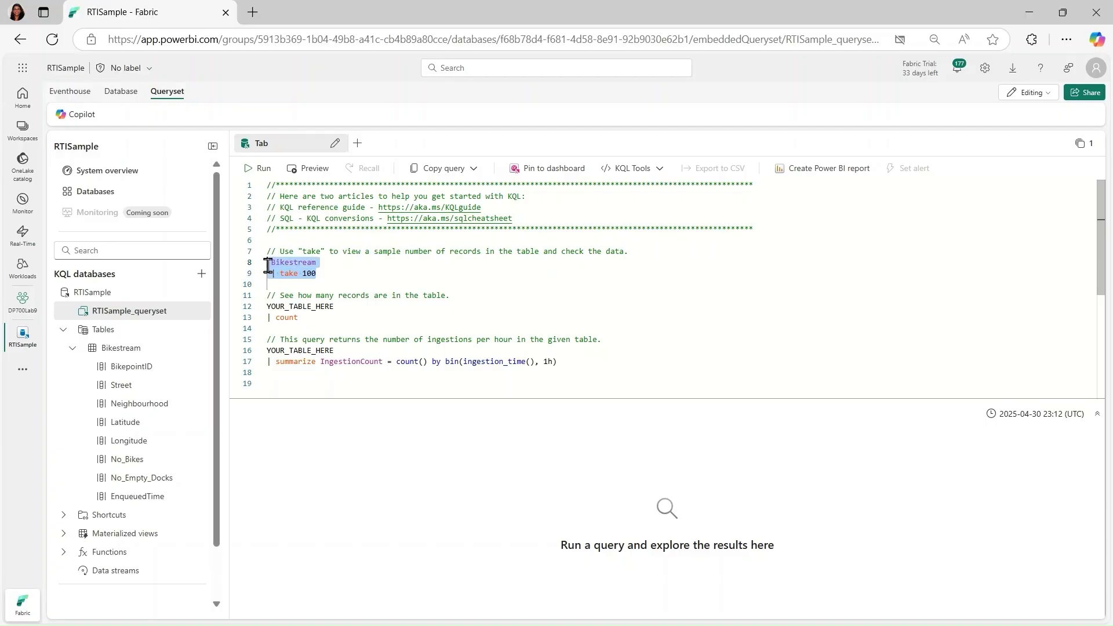
left_click(259, 169)
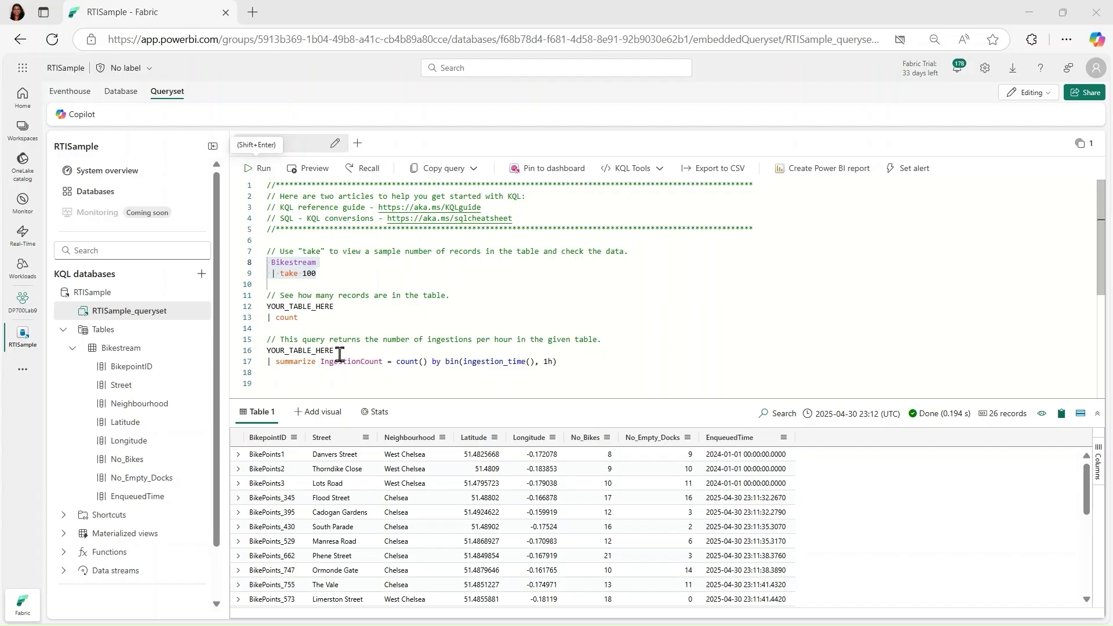
- Append a Bikestream query projecting Street and No_Bikes with take 10, under a comment on using 'project' and 'take', and run it
left_click(294, 380)
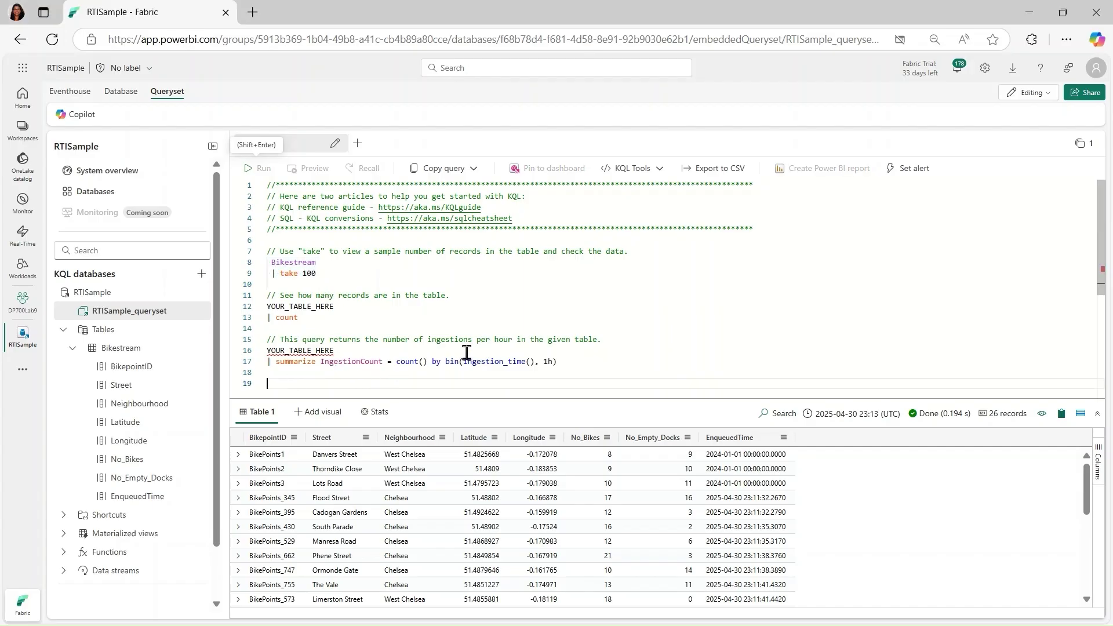
type("// Use 'project' and 'take' to view a sample number of records in the table and check the data.  Bikestream  | project Street, No_Bikes  | take 10")
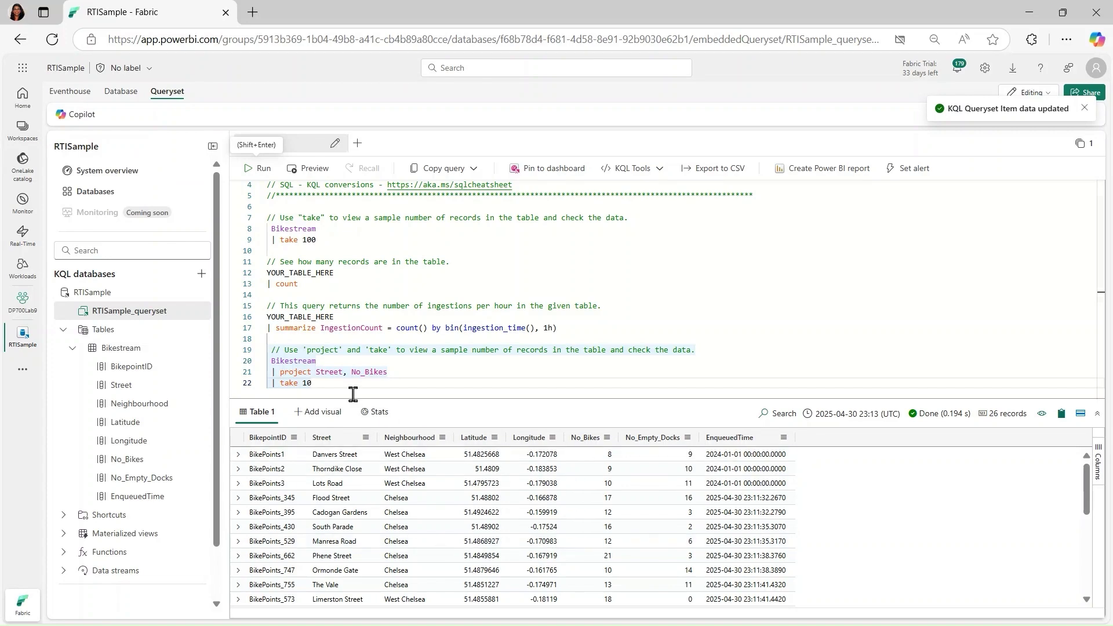
left_click_drag(318, 380, 267, 361)
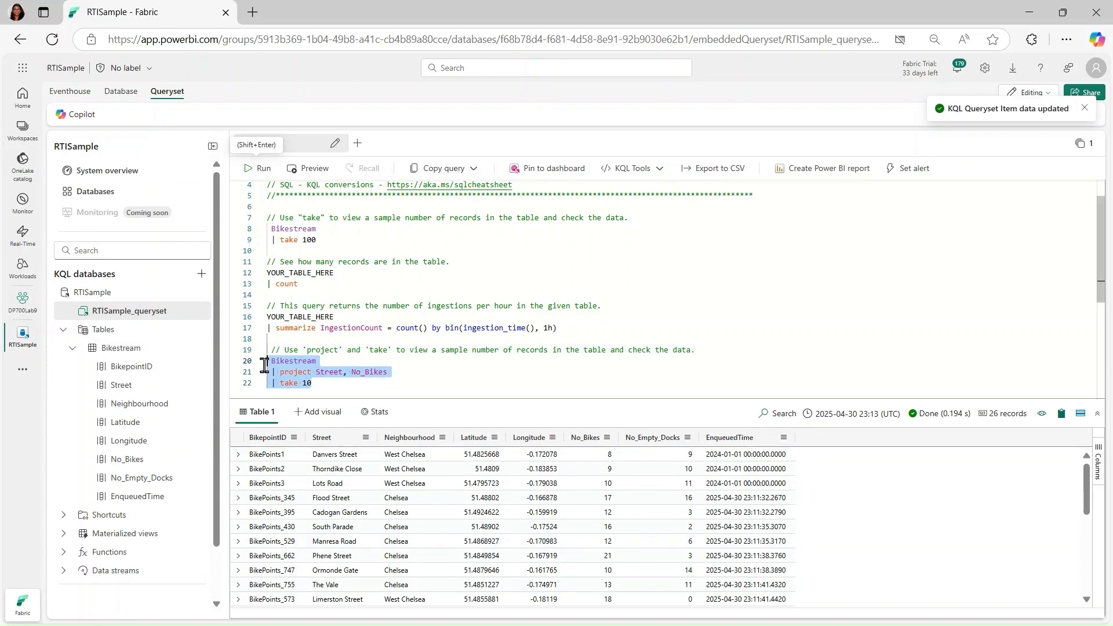
left_click(266, 172)
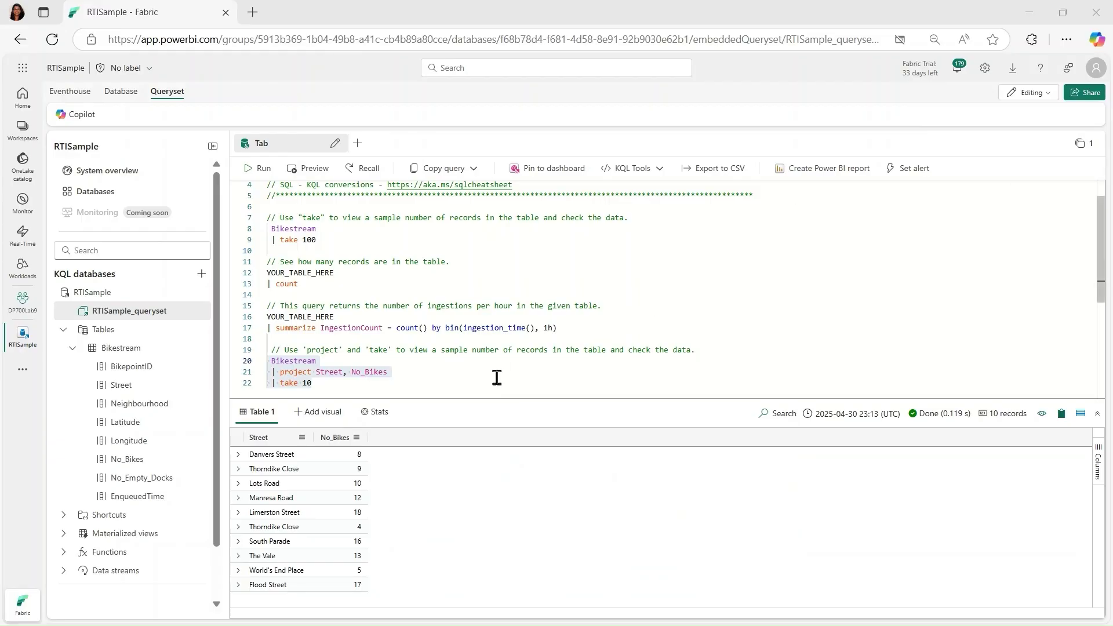
- Add two blank lines after the last query and rerun the "Bikestream | take 100" query
left_click(308, 383)
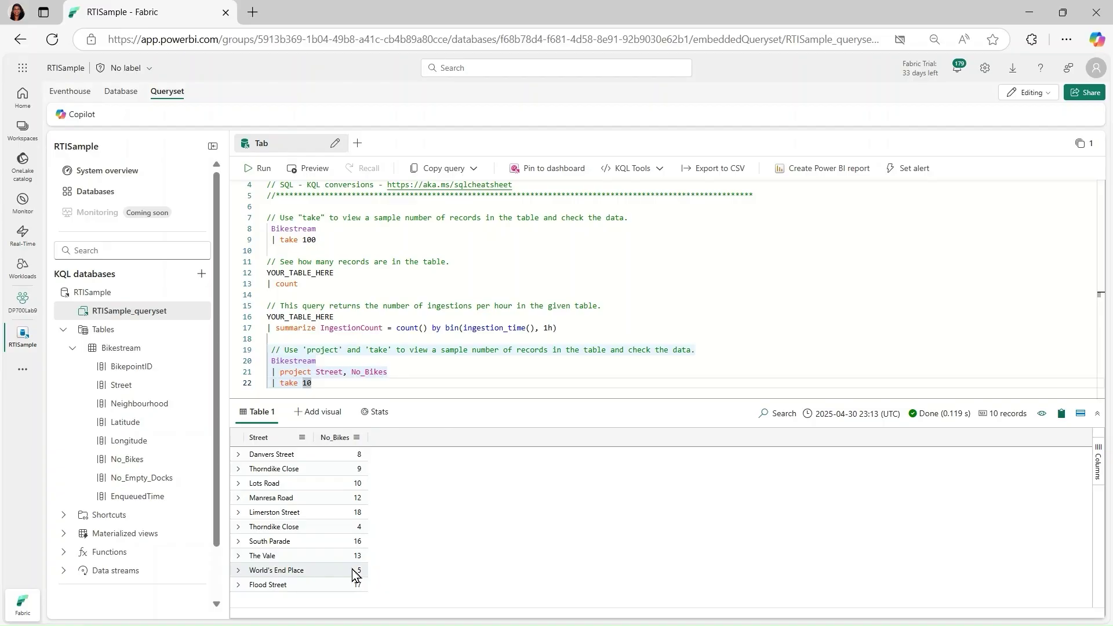
key("Return")
key("Return")
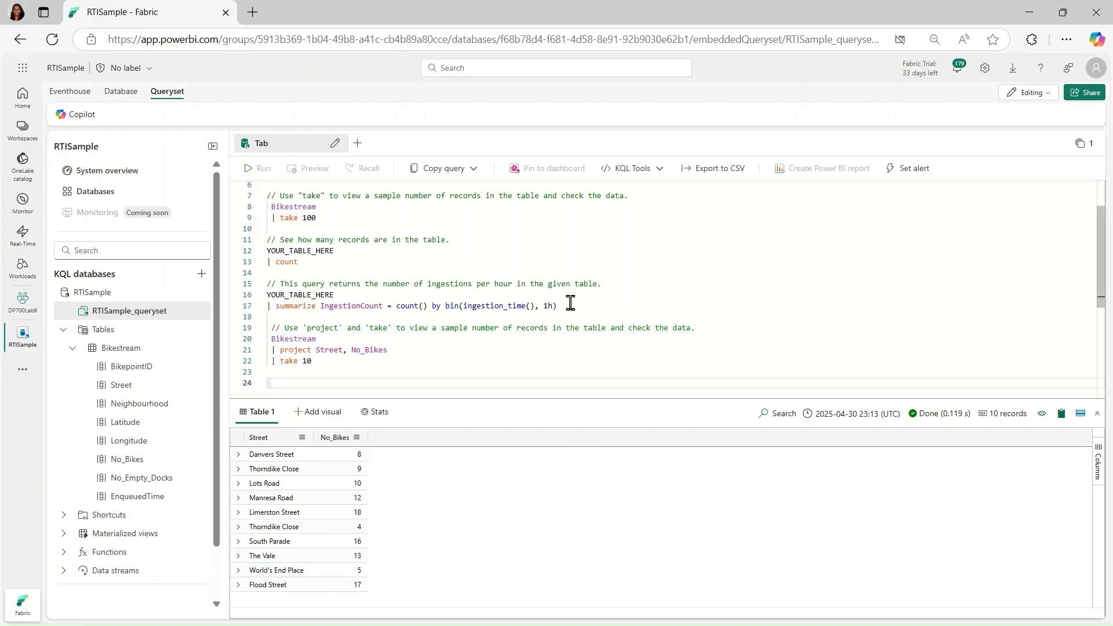
left_click(299, 228)
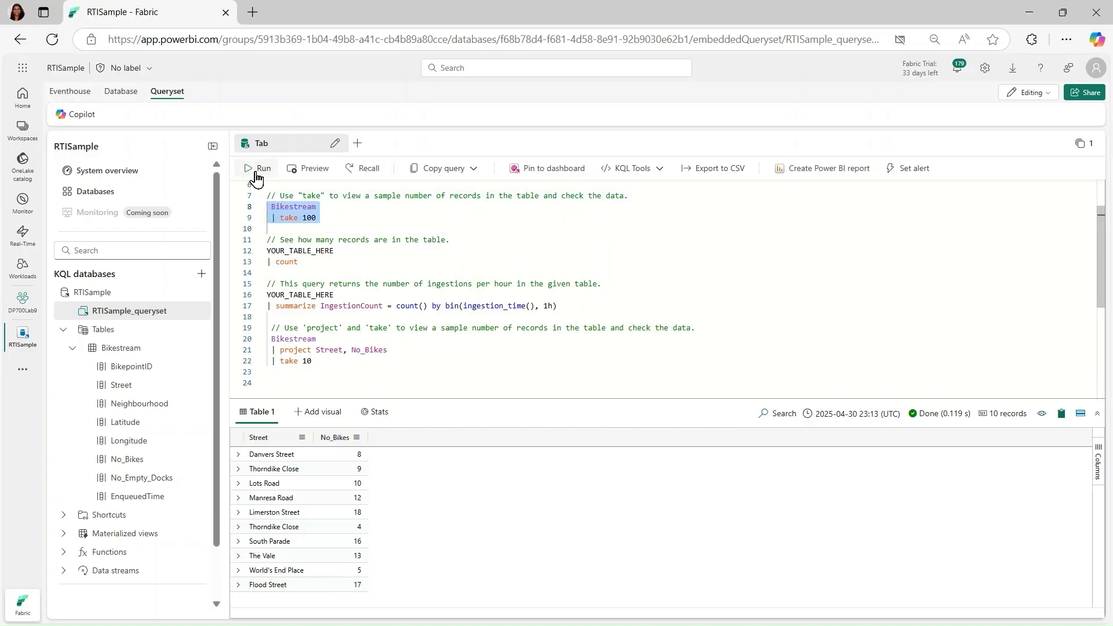
left_click(258, 168)
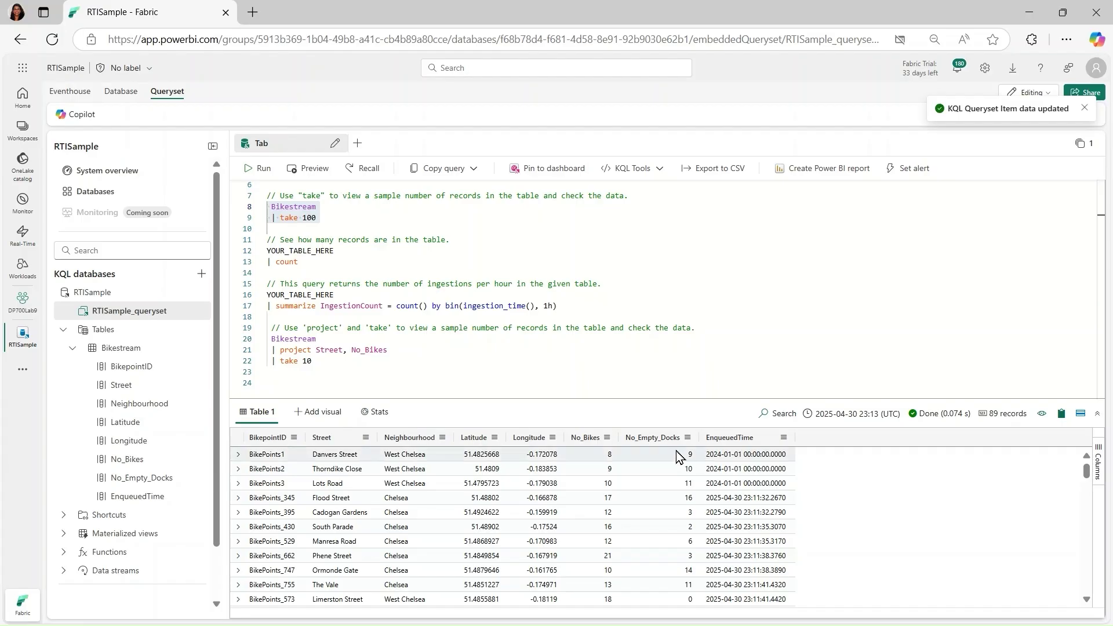
- Append and run a Bikestream query projecting Street and No_Empty_Docks renamed as "Number of Empty Docks", limited with take 10
left_click(298, 383)
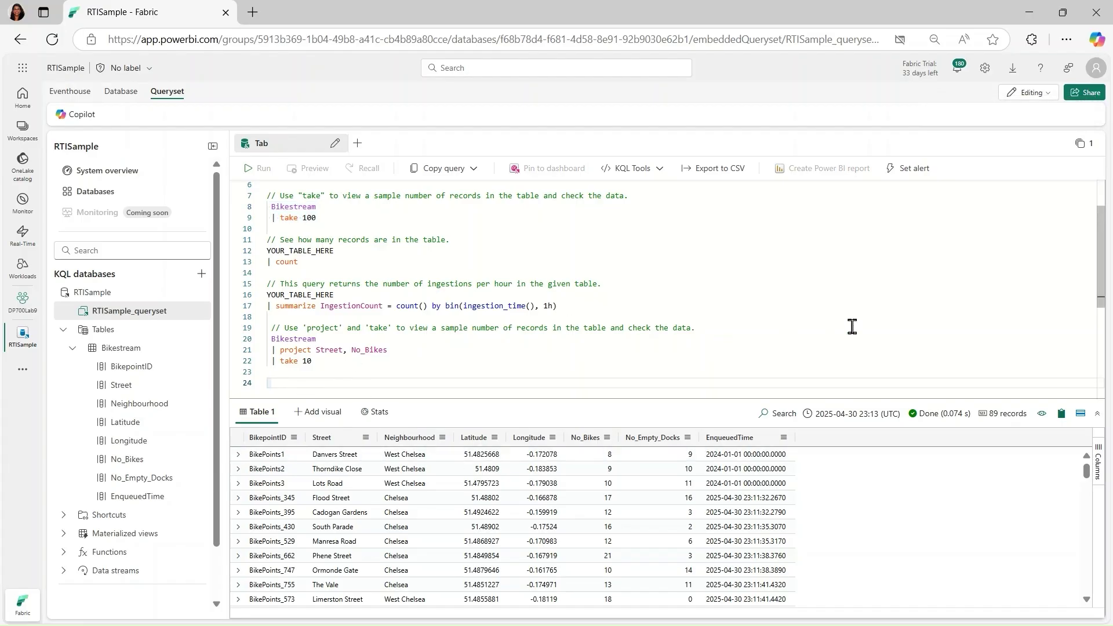
type("Bikestream | project Street, [\"Number of Empty Docks\"] = No_Empty_Docks | take 10")
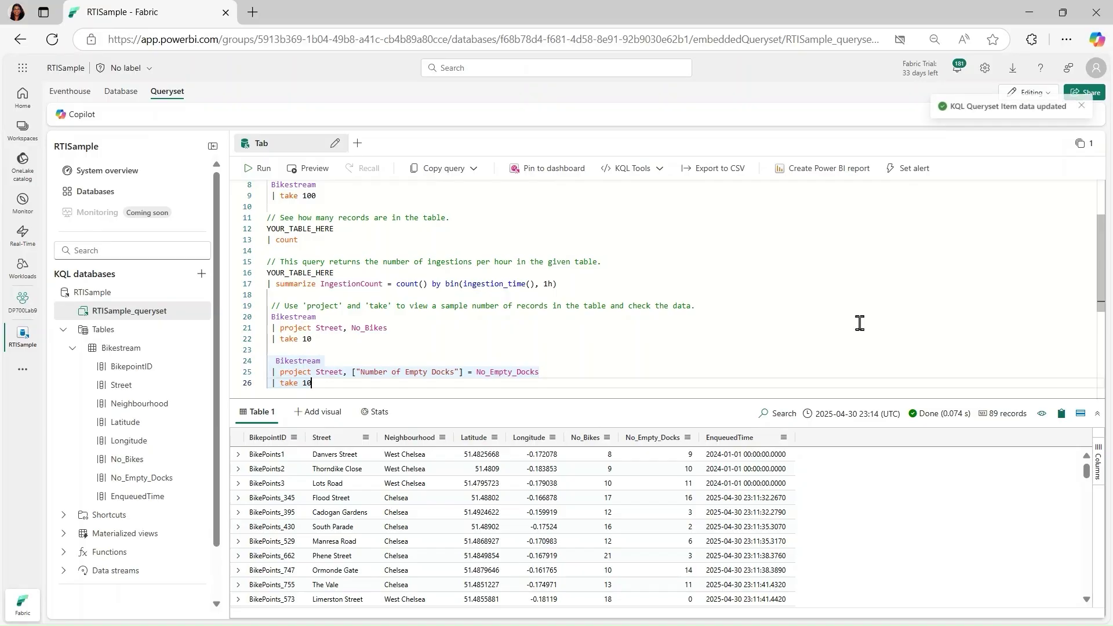
left_click_drag(319, 384, 266, 360)
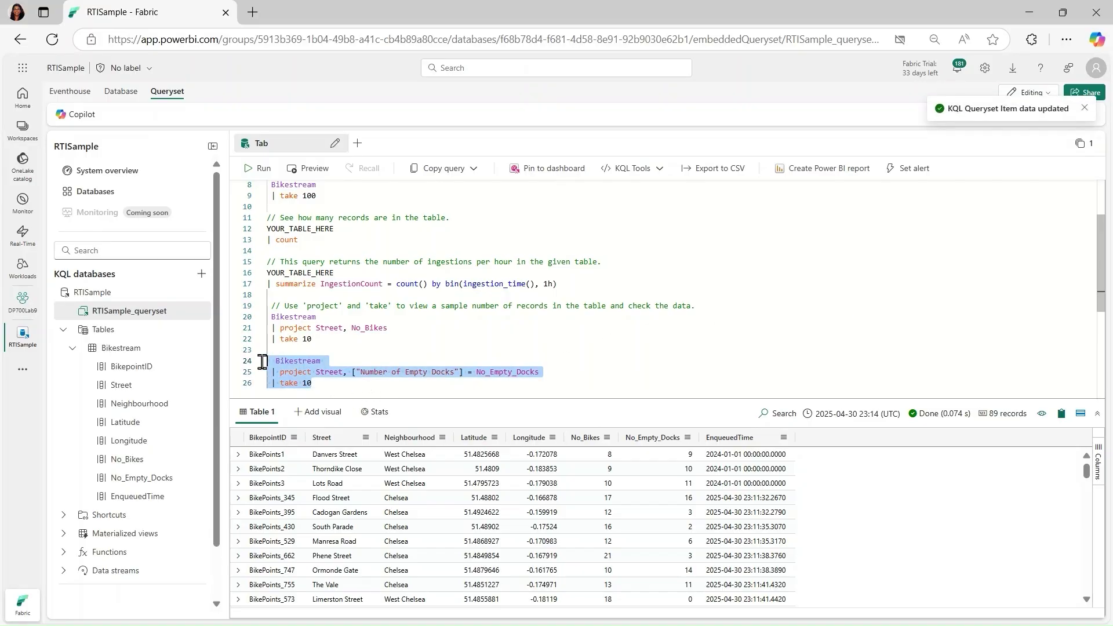
left_click(263, 169)
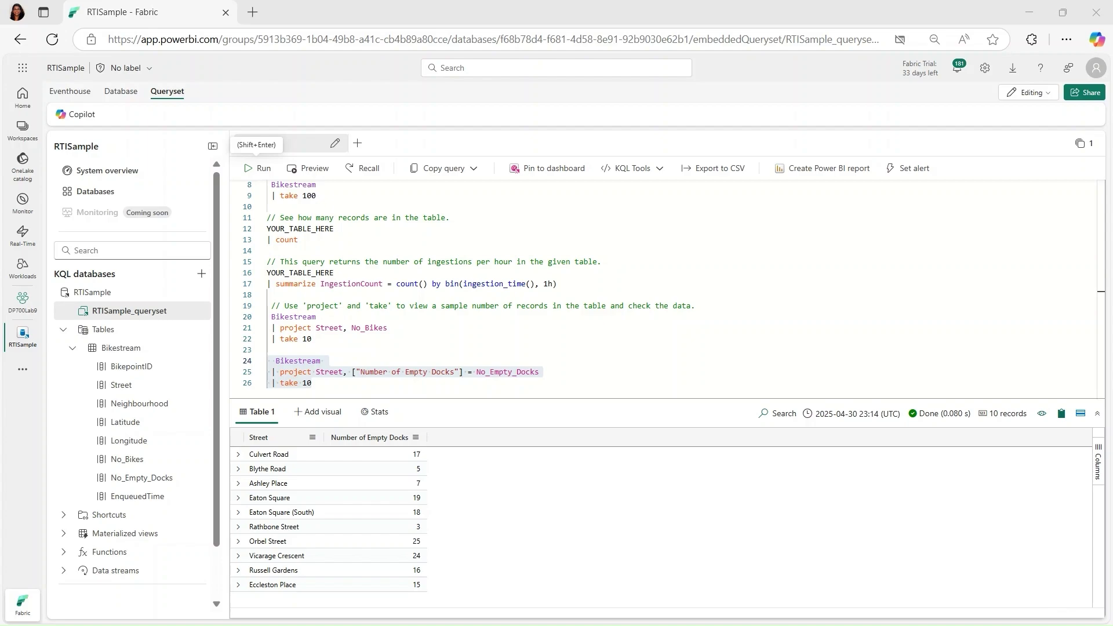
- Append and run a Bikestream query that summarizes sum(No_Bikes) as "Total Number of Bikes"
left_click(348, 386)
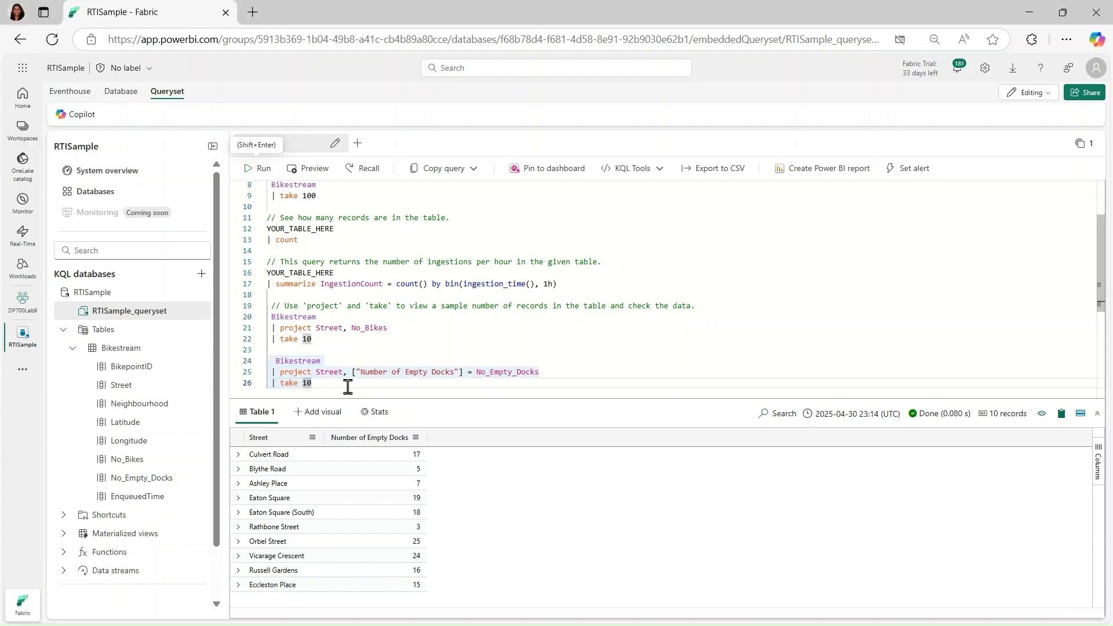
key("Return")
type("Bikestream | summarize [\"Total Number of Bikes\"] = sum(No_Bikes)")
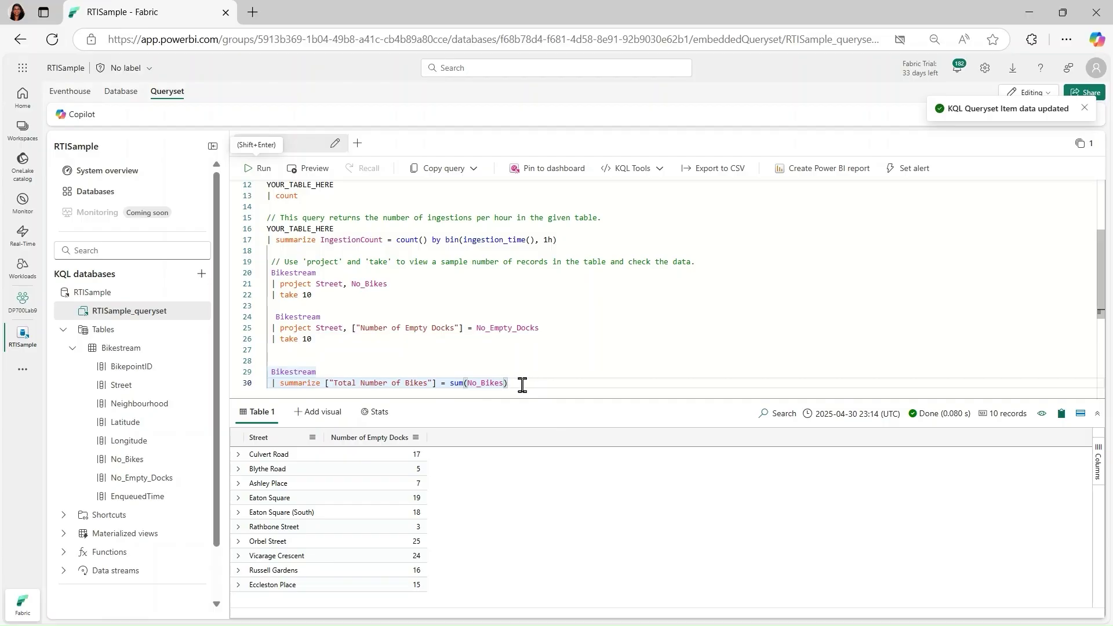
left_click_drag(521, 385, 271, 376)
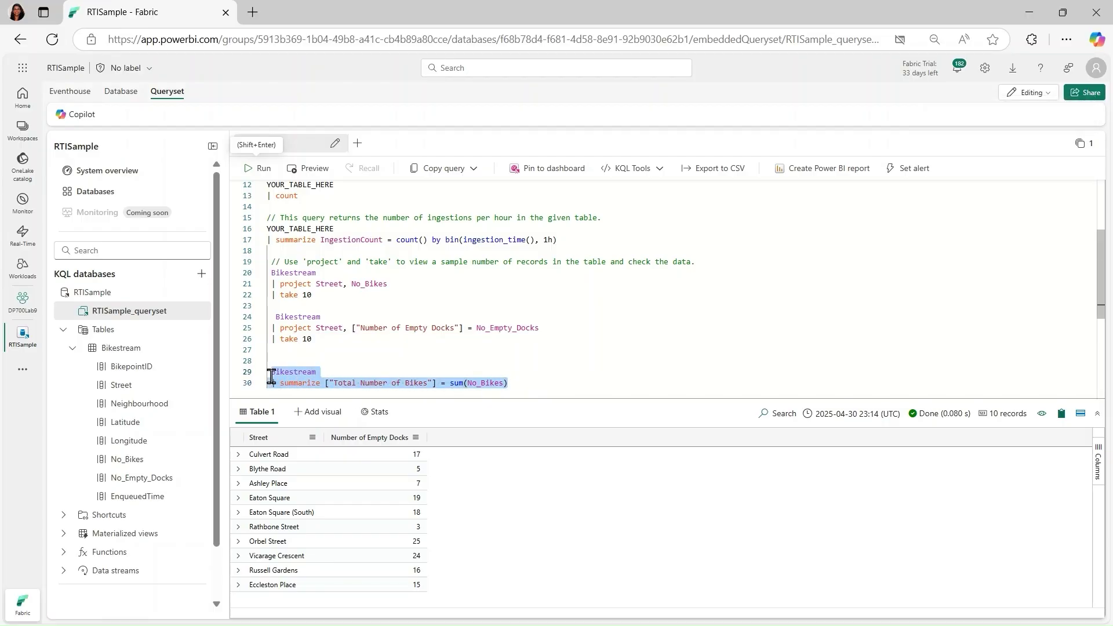
left_click(259, 169)
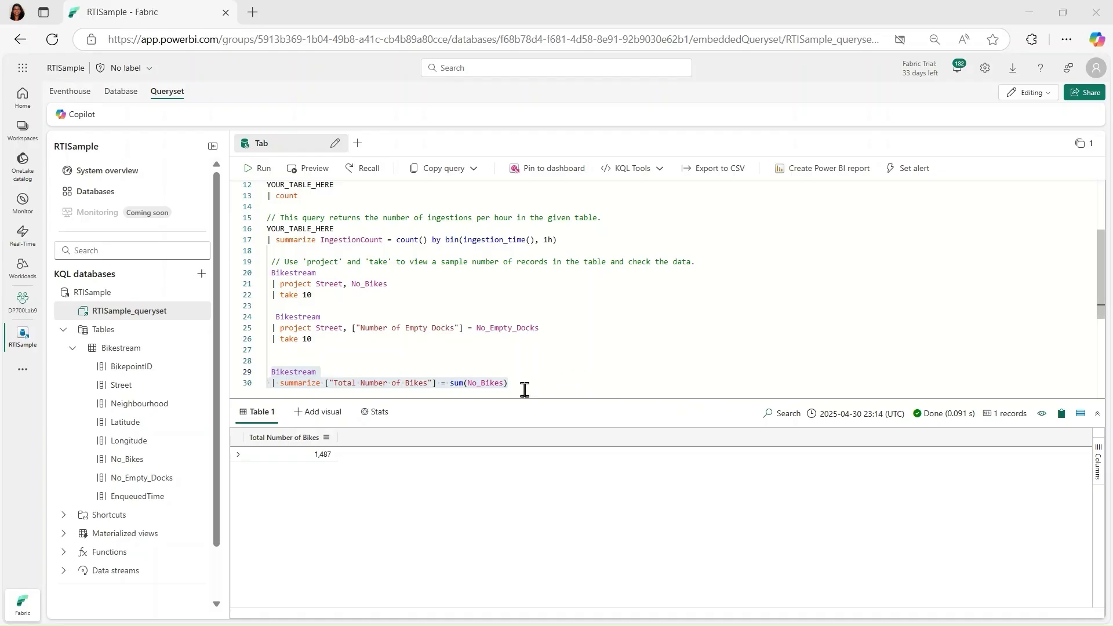
- Replace the total query with one that sums No_Bikes by Neighbourhood and projects Neighbourhood and "Total Number of Bikes", and run it
left_click_drag(525, 390, 267, 373)
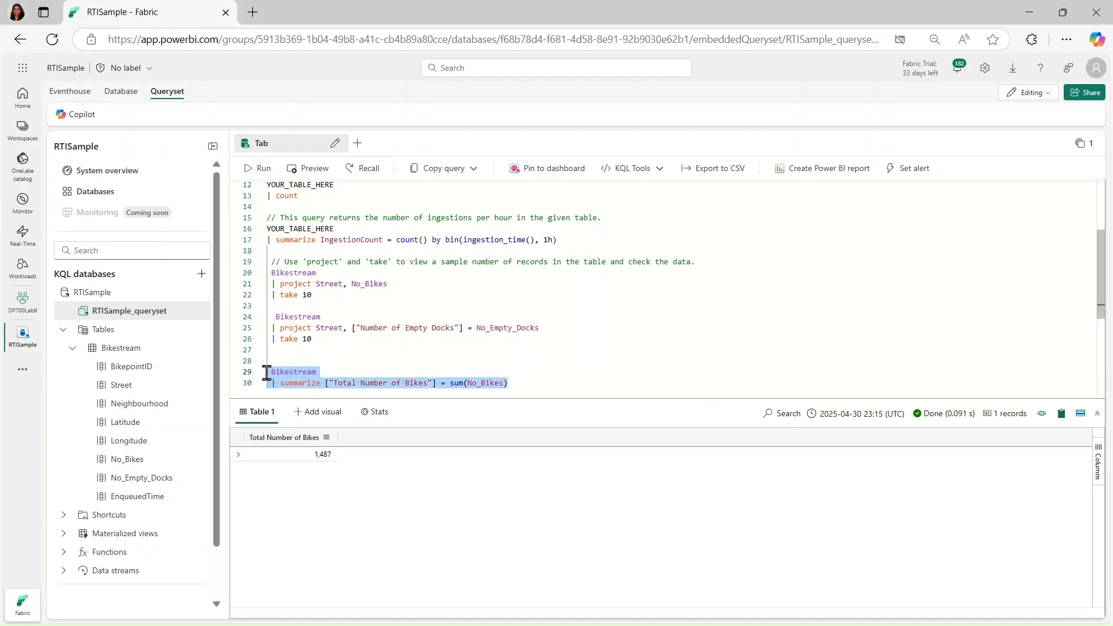
type("Bikestream | summarize [\"Total Number of Bikes\"] = sum(No_Bikes) by Neighbourhood | project Neighbourhood, [\"Total Number of Bikes\"]")
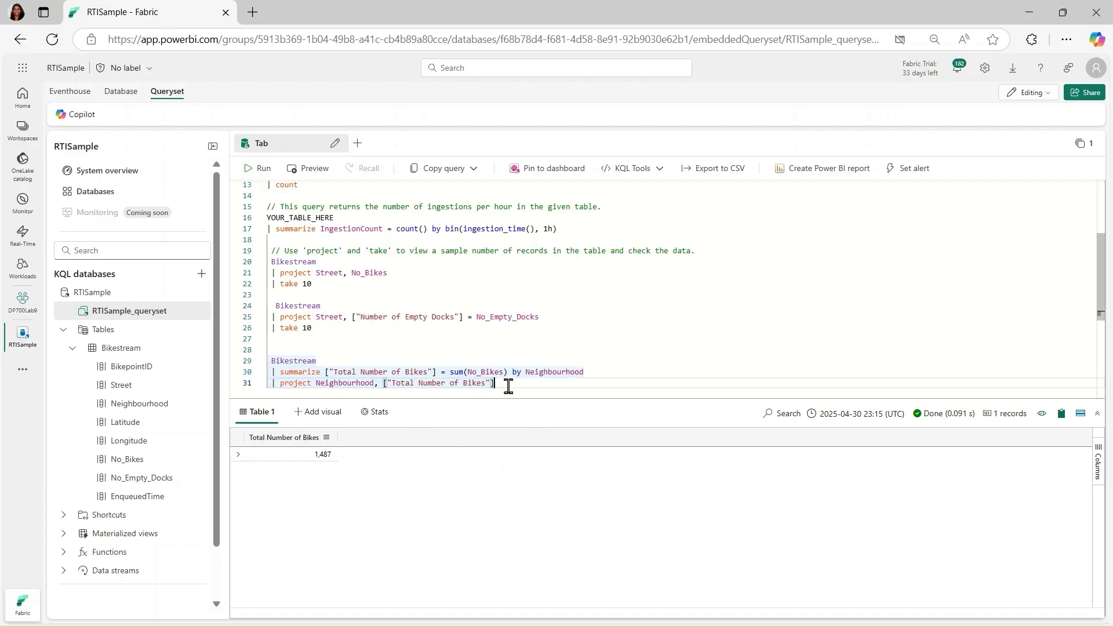
left_click_drag(502, 383, 263, 366)
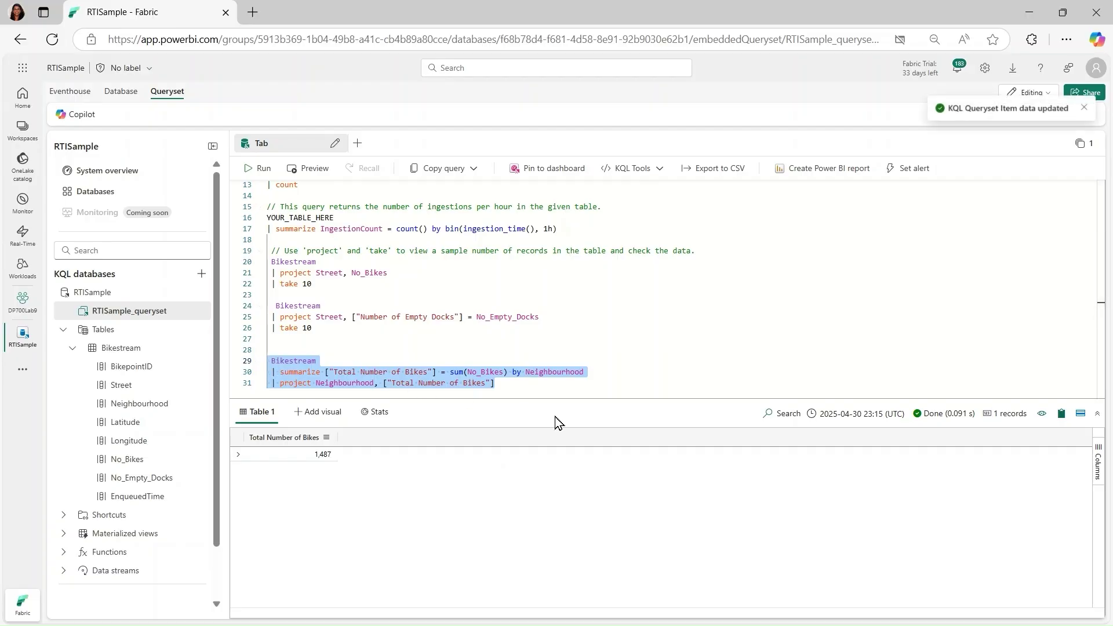
left_click(262, 169)
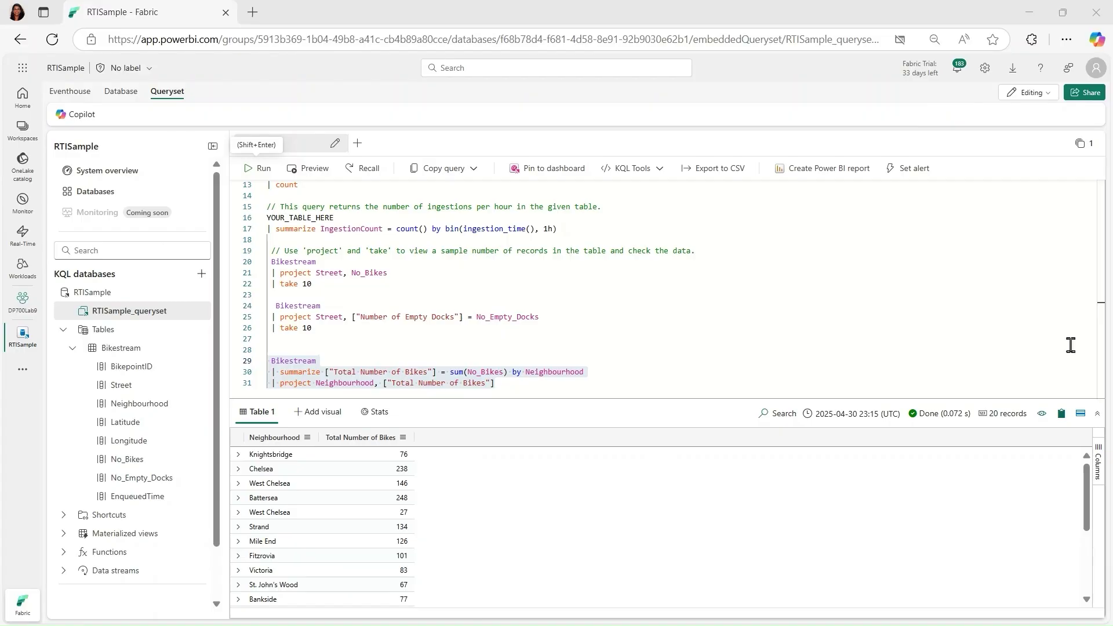
- Append and run a Bikestream query totalling No_Bikes by Neighbourhood, using case with isempty or isnull to label missing neighbourhoods "Unidentified"
left_click(530, 389)
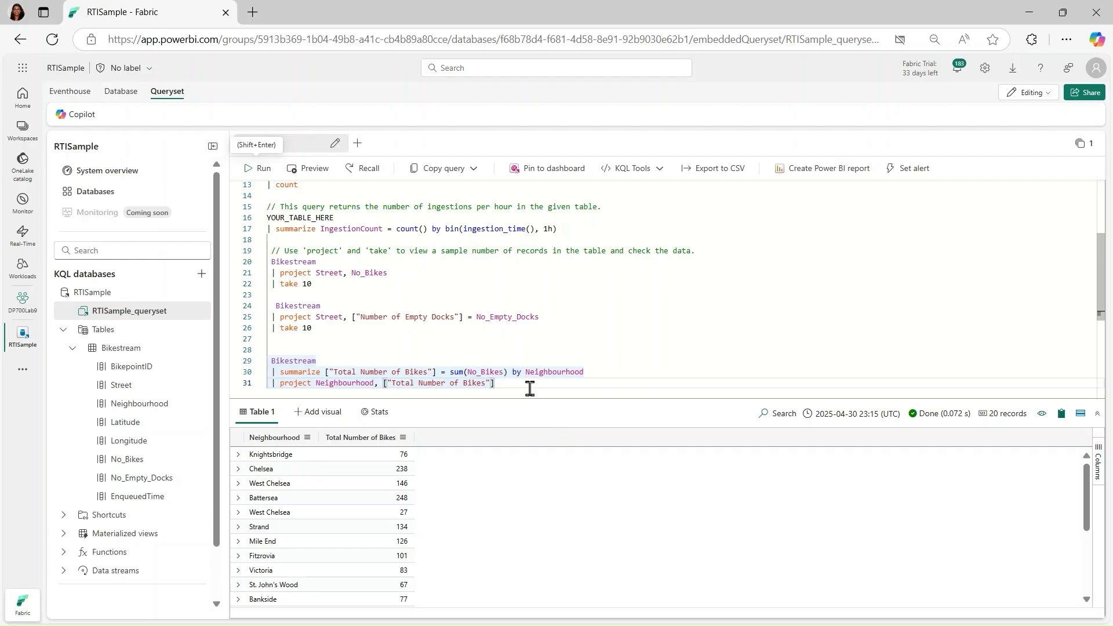
key("Return")
key("Return")
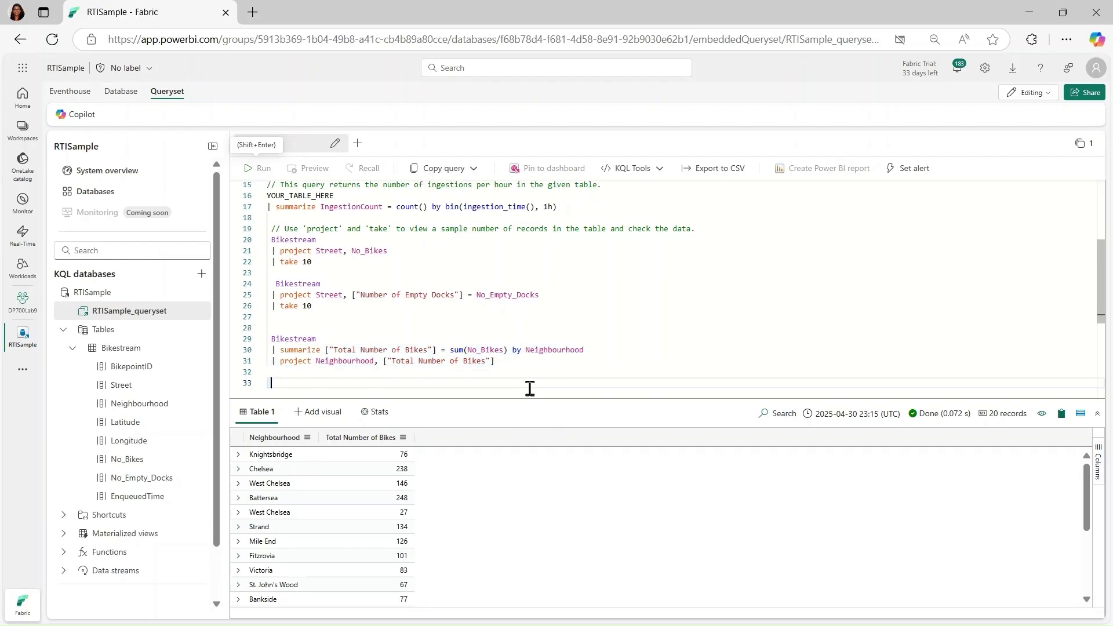
type("Bikestream | summarize [\"Total Number of Bikes\"] = sum(No_Bikes) by Neighbourhood | project Neighbourhood = case(isempty(Neighbourhood) or isnull(Neighbourhood), \"Unidentified\", Neighbourhood), [\"Total Number of Bikes\"]")
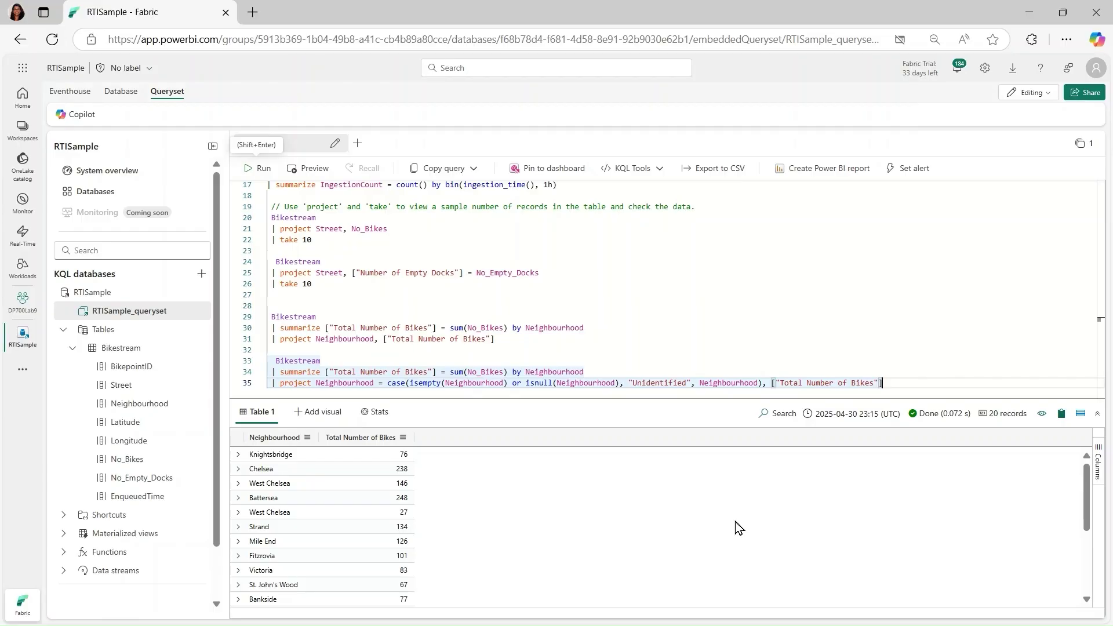
left_click_drag(880, 383, 251, 360)
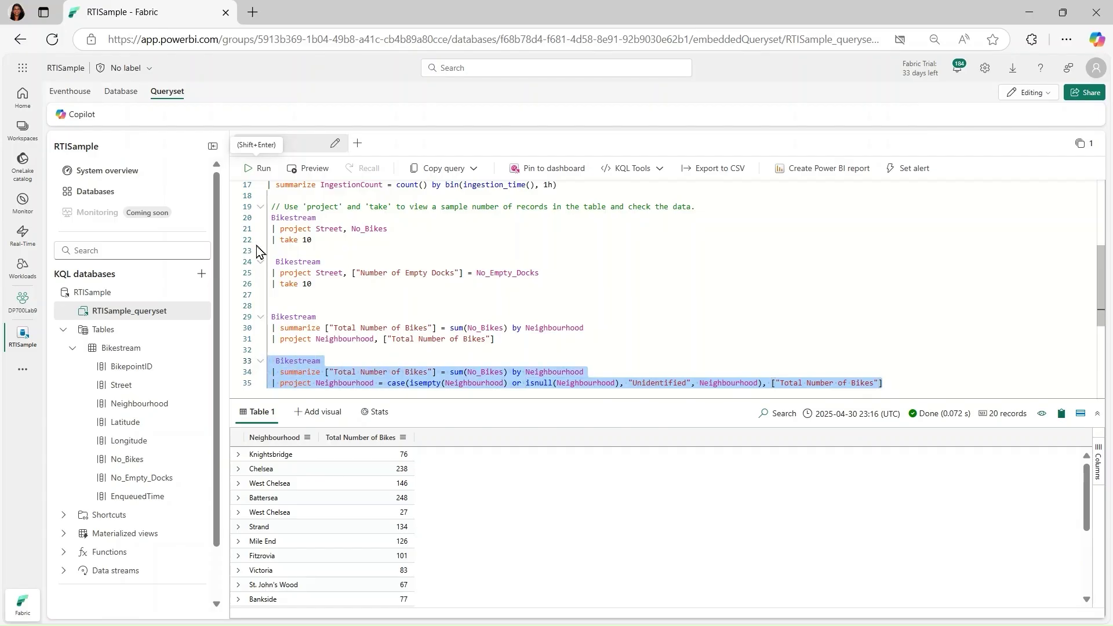
left_click(266, 175)
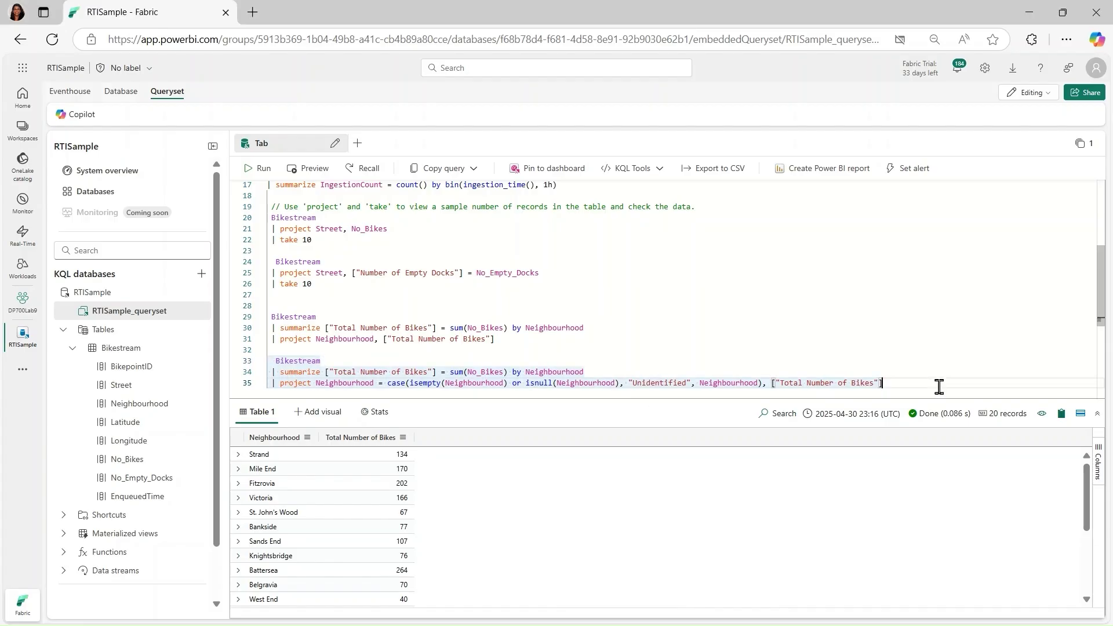
- Add "| sort by Neighbourhood asc" to the "Unidentified" case query and run it
key("Return")
type("| sort by Neighbourhood asc")
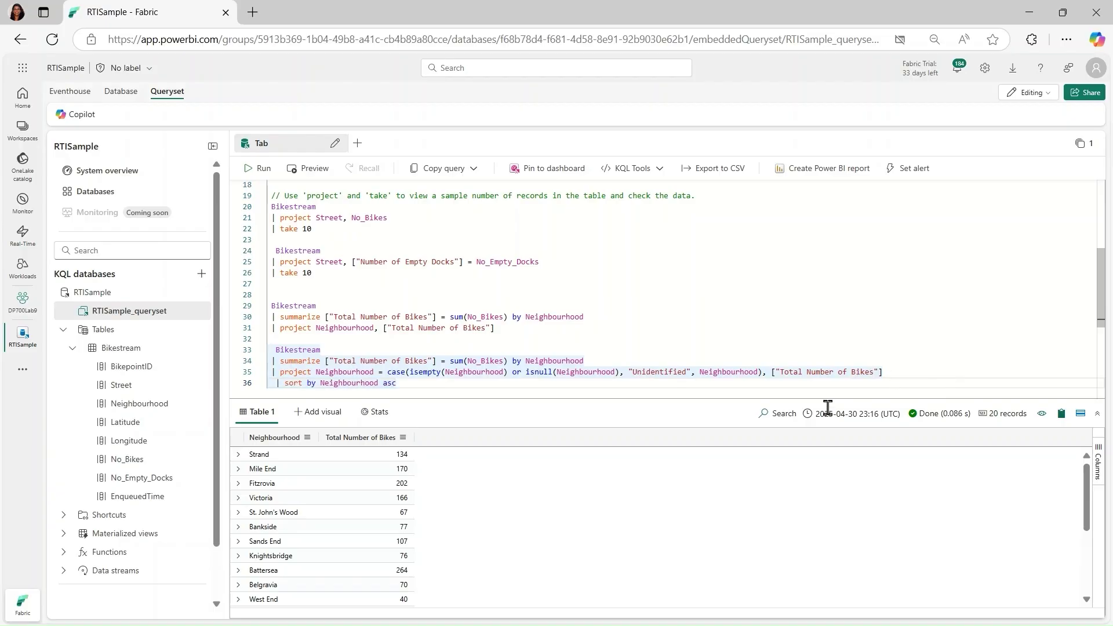
left_click_drag(396, 384, 273, 350)
left_click(257, 172)
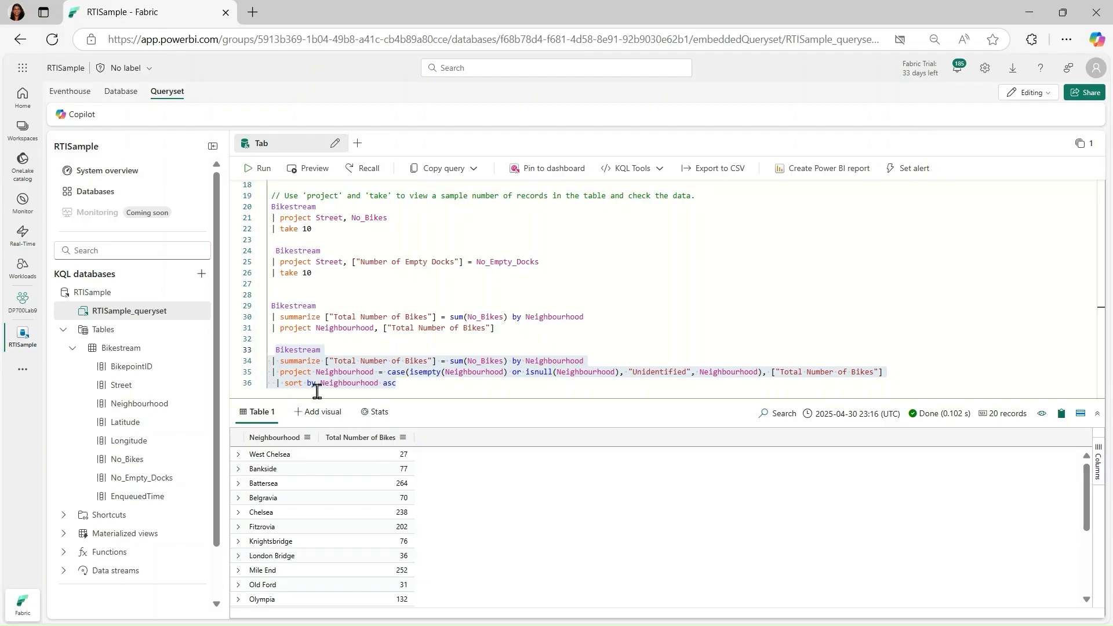
- Replace the sort operator with order in the last line of the "Unidentified" case query and rerun that query
left_click(300, 383)
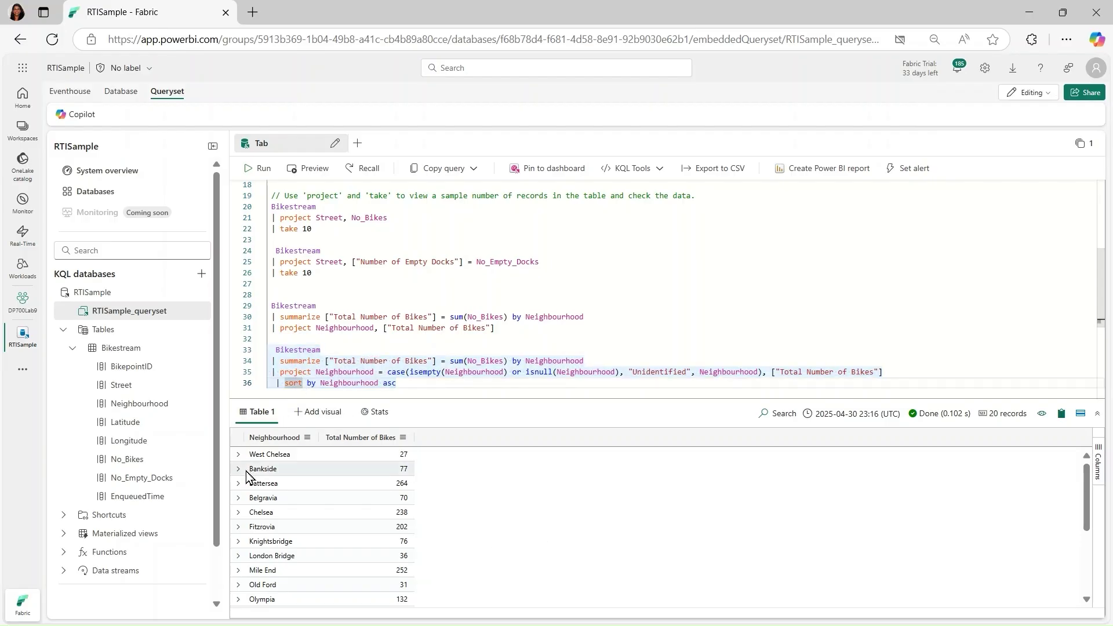
key("BackSpace")
key("BackSpace")
key("BackSpace")
key("BackSpace")
type("order")
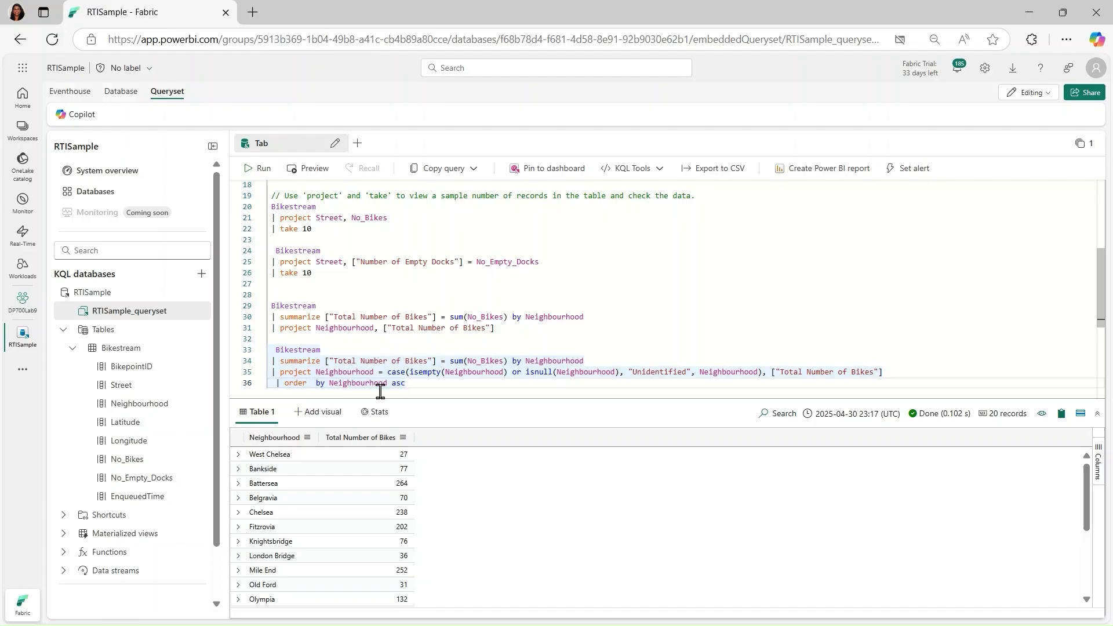
key("Delete")
left_click_drag(418, 384, 269, 350)
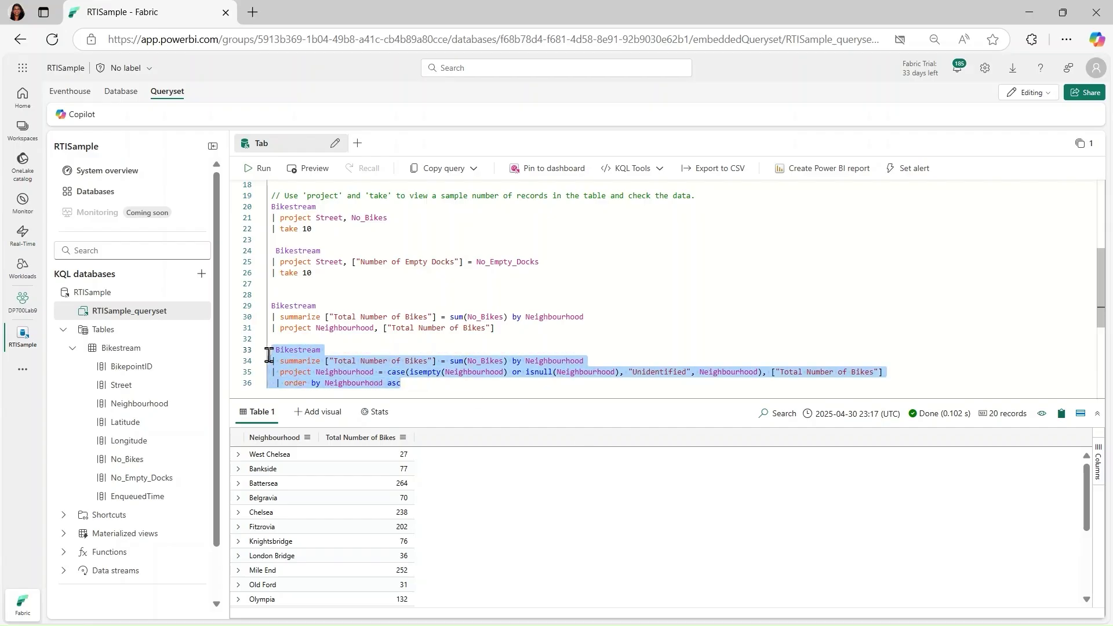
left_click(262, 169)
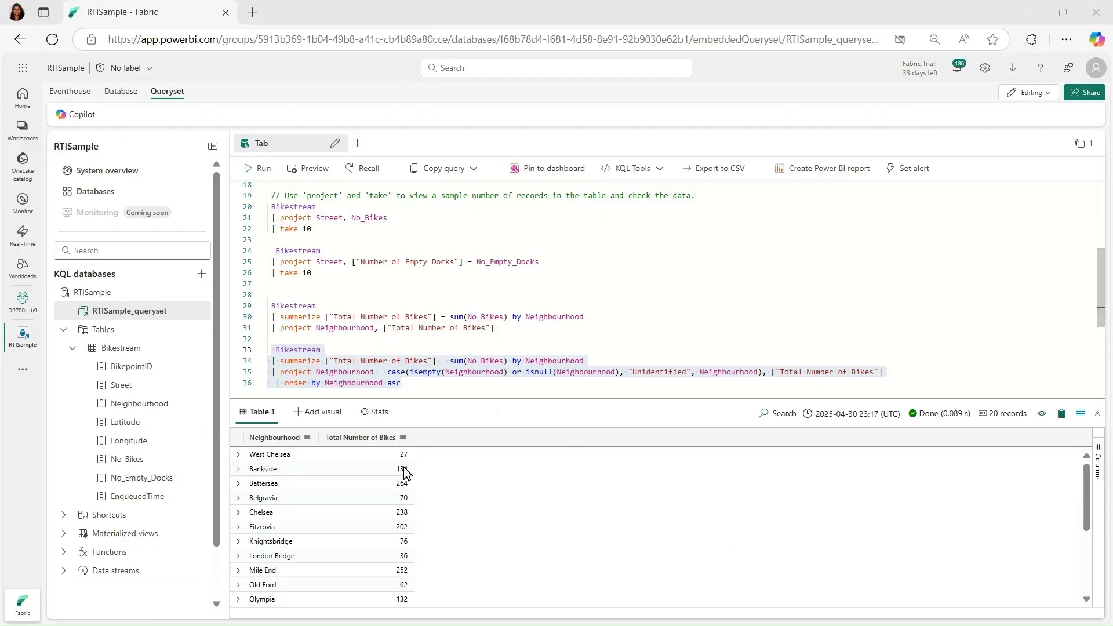
- Append and run a version of the case query filtered with where Neighbourhood == "Chelsea" and sorted by Neighbourhood asc
double_click(417, 385)
key("Return")
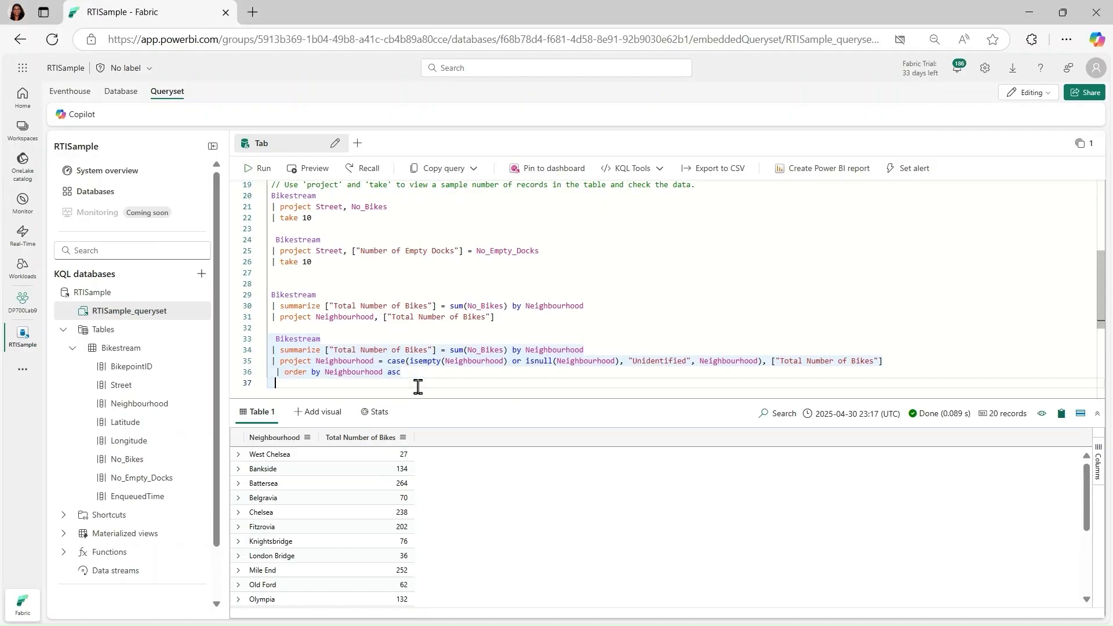
key("Return")
type("Bikestream | where Neighbourhood == \"Chelsea\" | summarize [\"Total Number of Bikes\"] = sum(No_Bikes) by Neighbourhood | project Neighbourhood = case(isempty(Neighbourhood) or isnull(Neighbourhood), \"Unidentified\", Neighbourhood), [\"Total Number of Bikes\"] | sort by Neighbourhood asc")
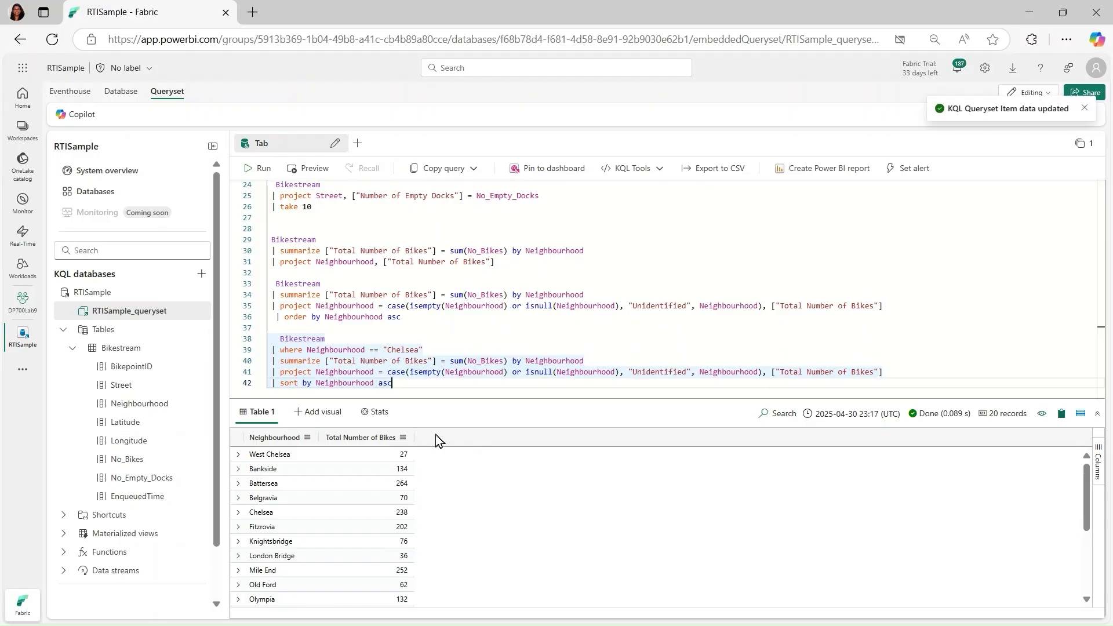
left_click_drag(404, 384, 268, 337)
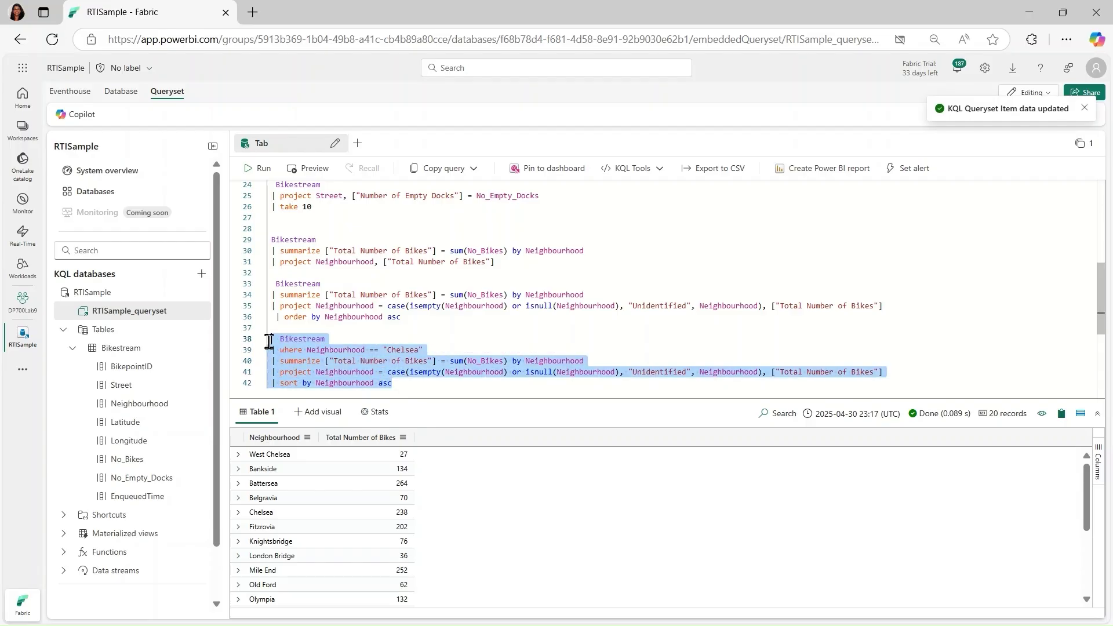
left_click(258, 168)
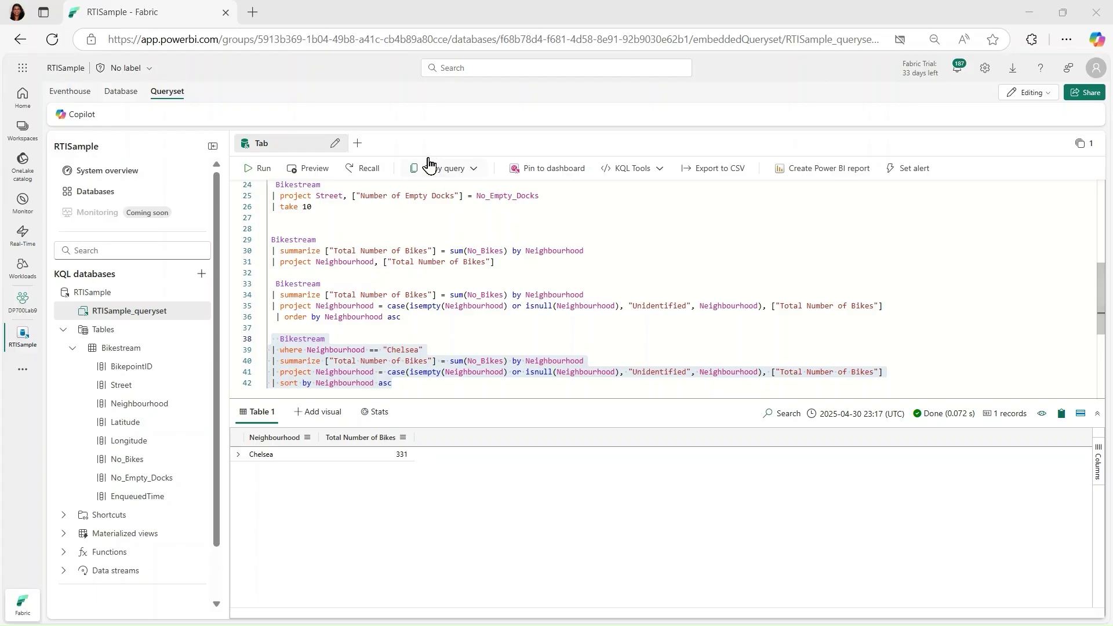
- Open a new query tab in the queryset and run "SELECT TOP 100 * from Bikestream"
left_click(358, 143)
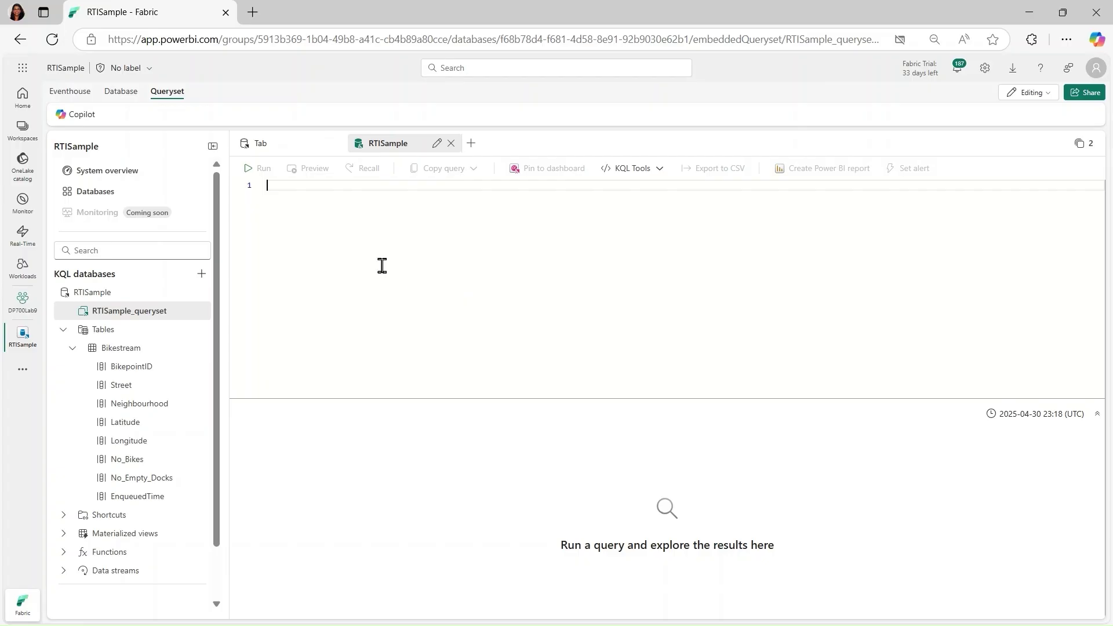
type("SELECT TOP 100 * from Bikestream")
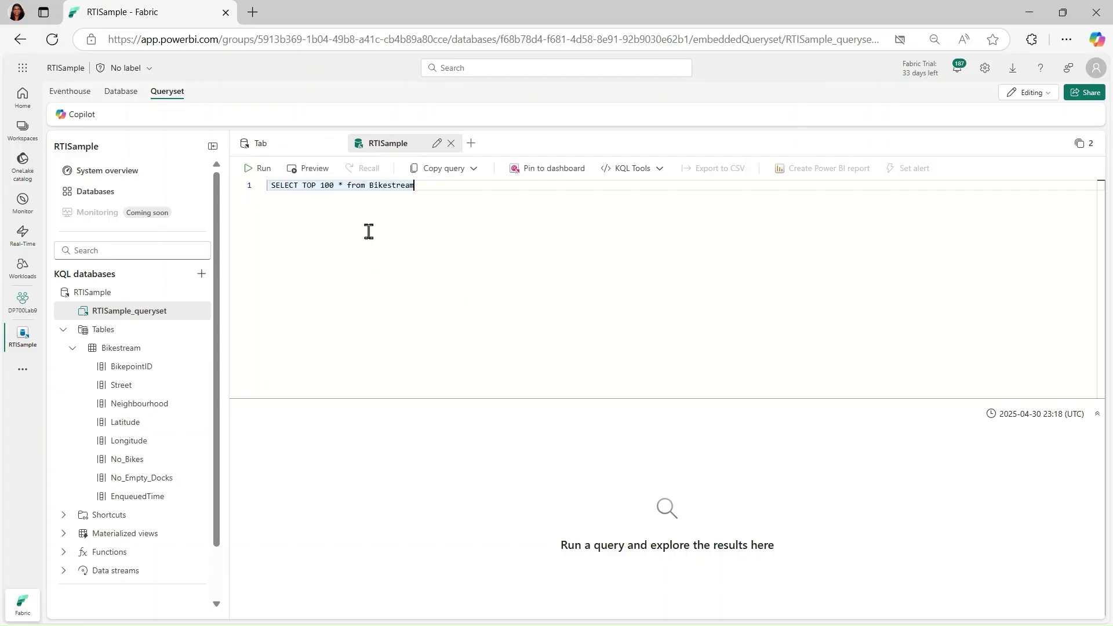
left_click(259, 169)
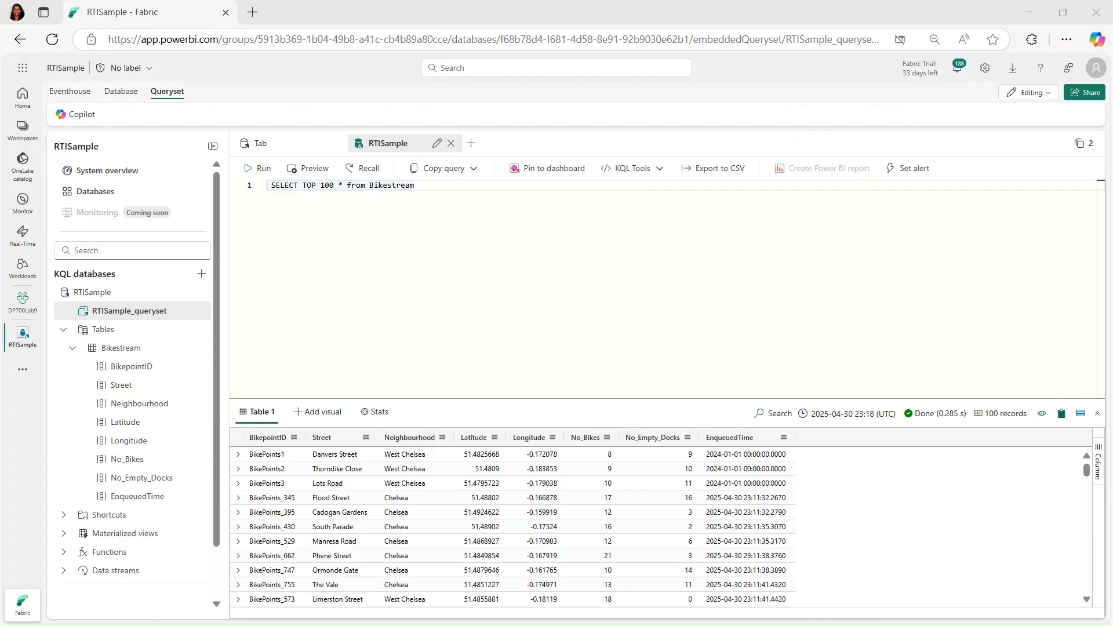
- Append and run the SQL query "SELECT TOP 10 Street, No_Bikes FROM Bikestream"
left_click(445, 190)
key("Return")
key("Return")
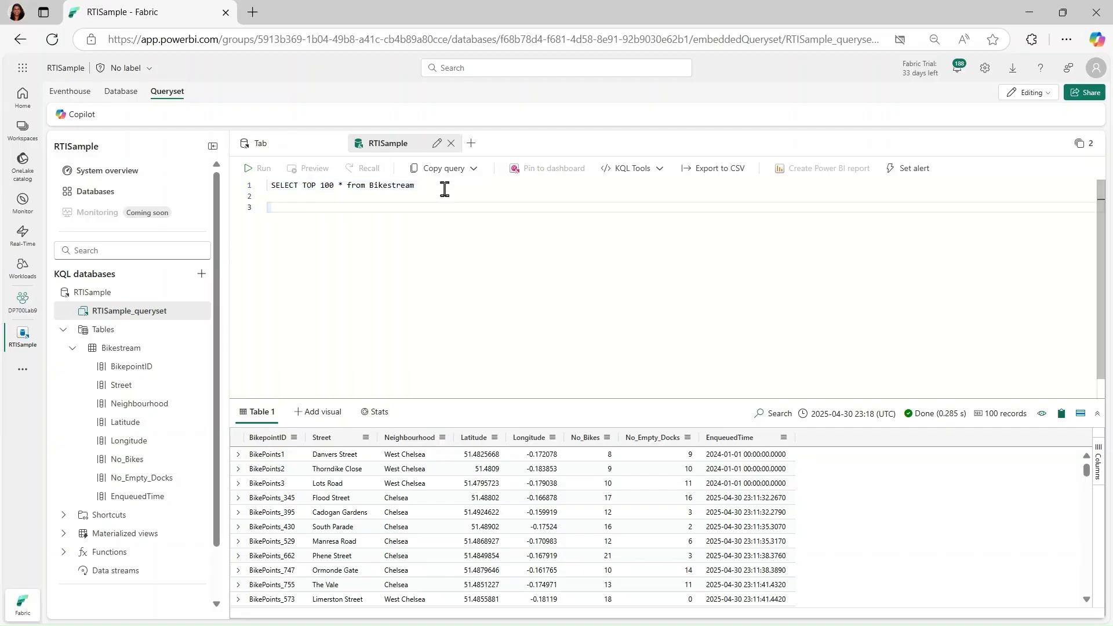
type("SELECT TOP 10 Street, No_Bikes FROM Bikestream")
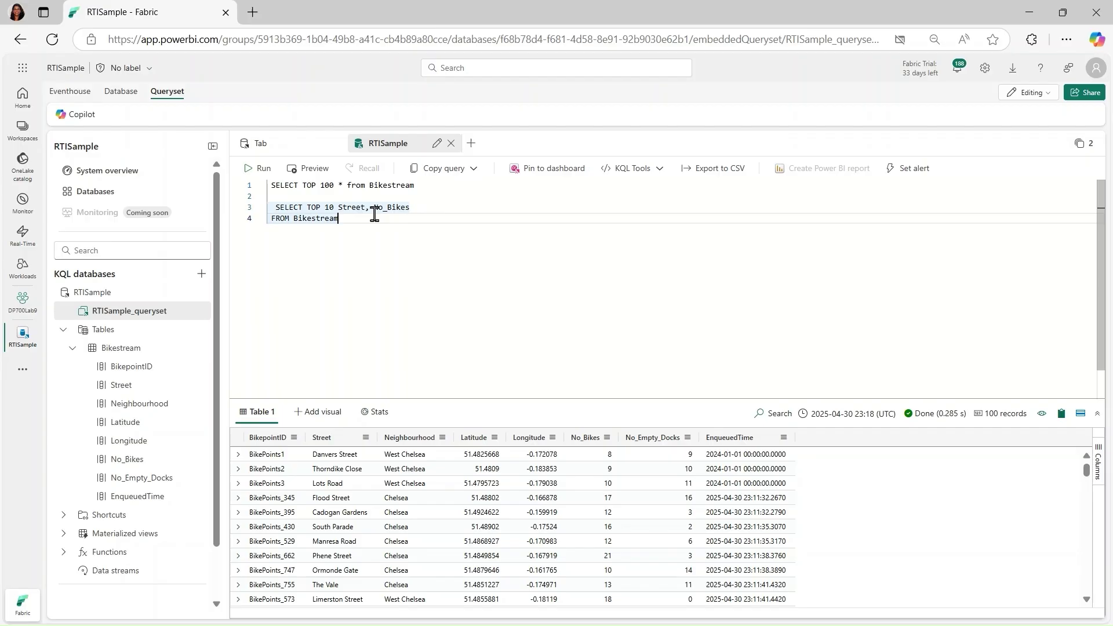
left_click_drag(346, 217, 268, 208)
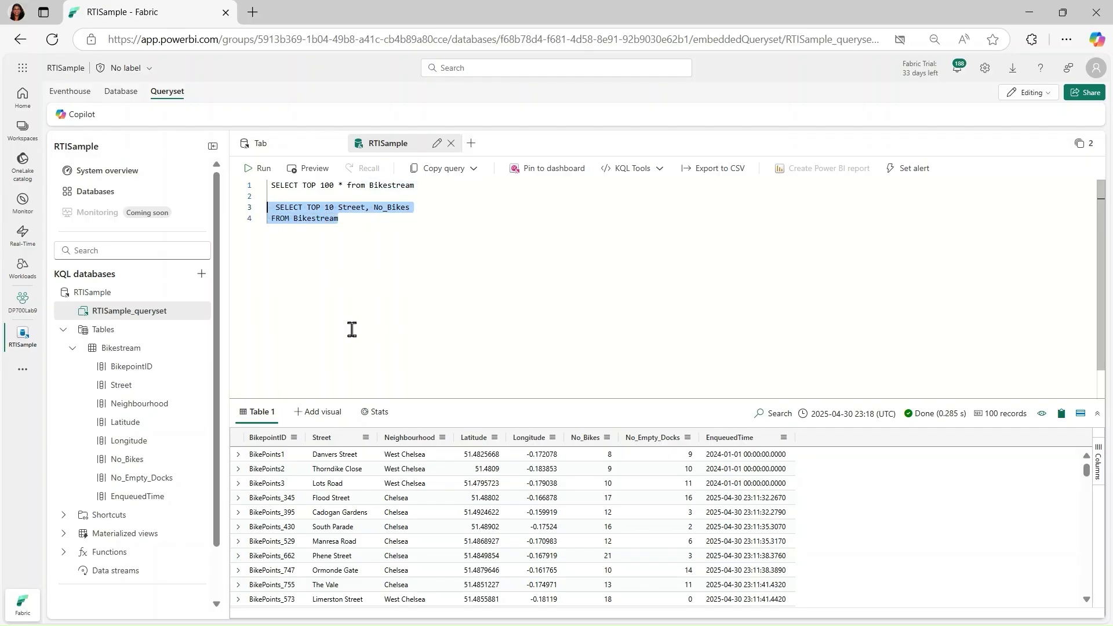
left_click(259, 172)
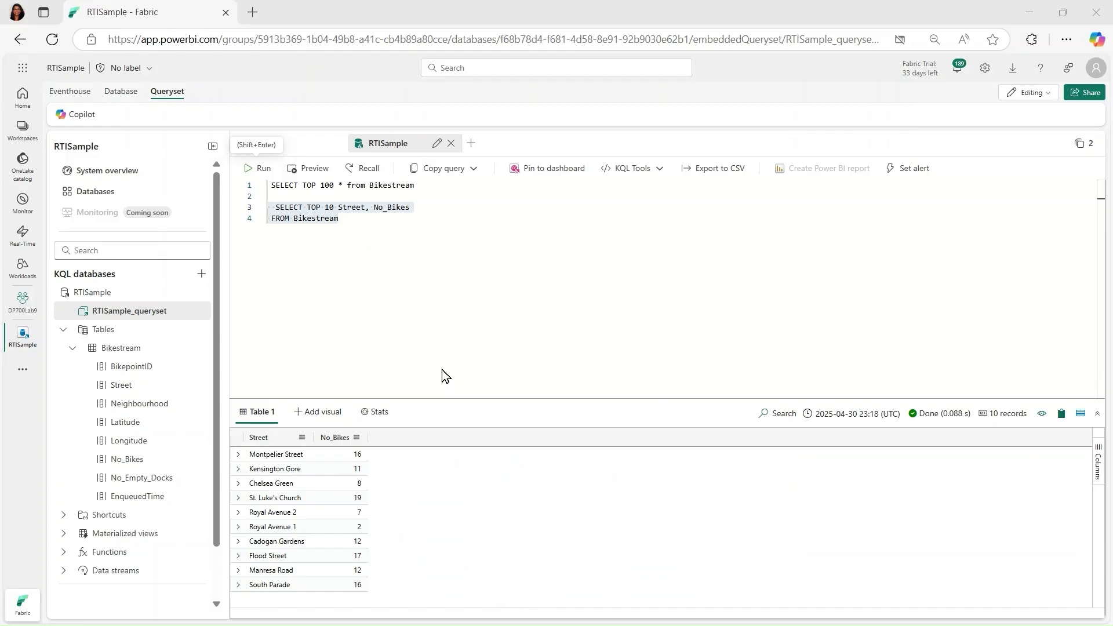
- Append and run a SQL query selecting the top 10 Street and No_Empty_Docks as [Number of Empty Docks] from Bikestream
left_click(345, 224)
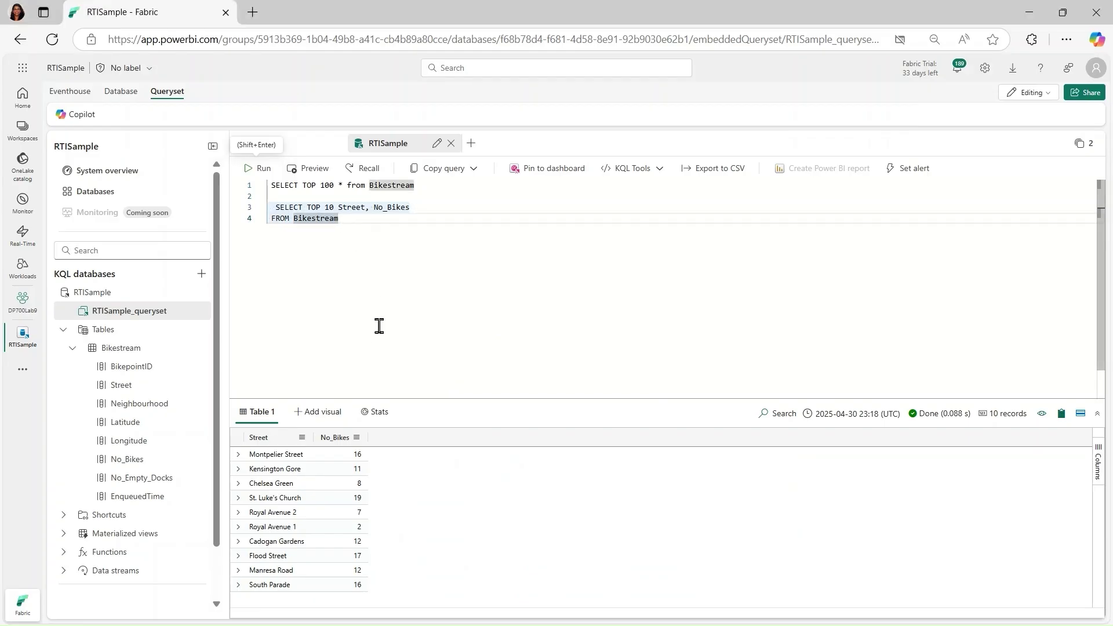
key("Return")
key("Return")
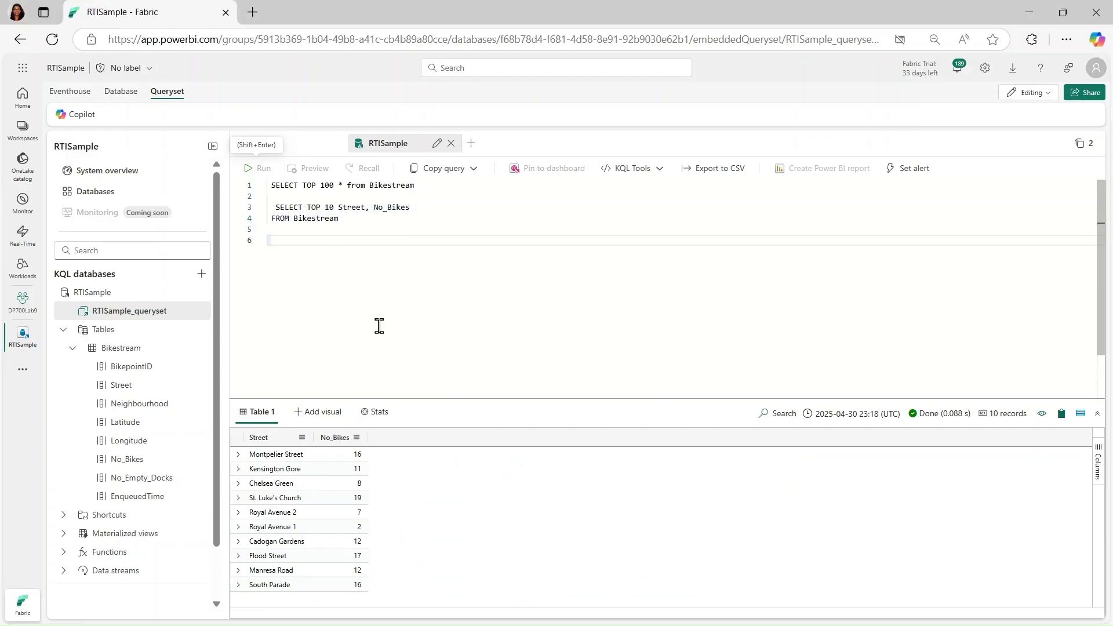
type("SELECT TOP 10 Street, No_Empty_Docks as [Number of Empty Docks] from Bikestream")
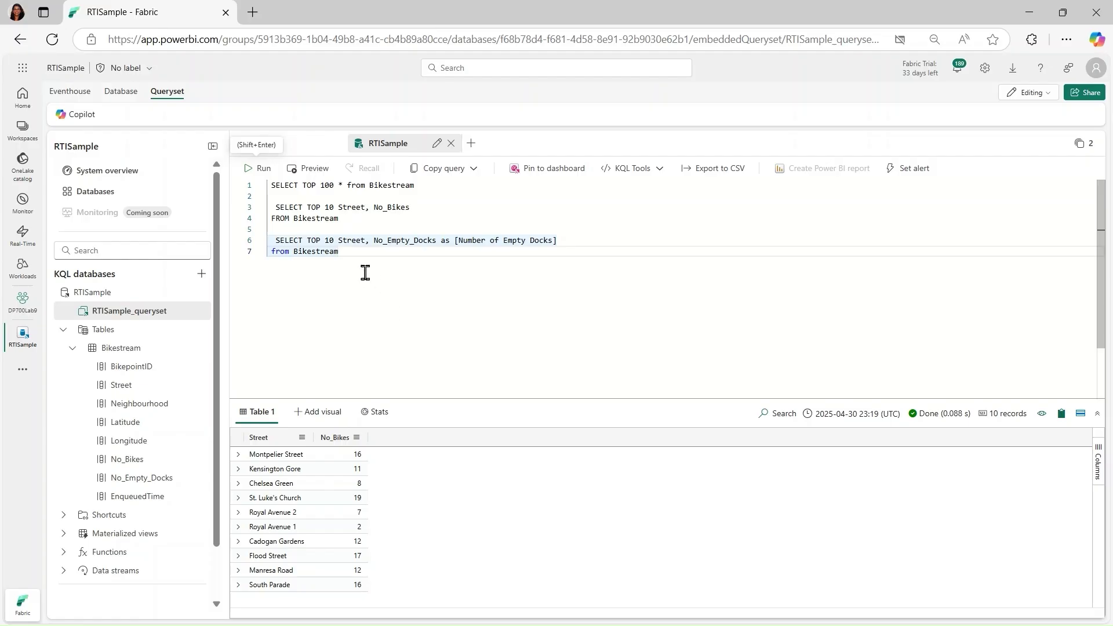
left_click_drag(331, 251, 268, 241)
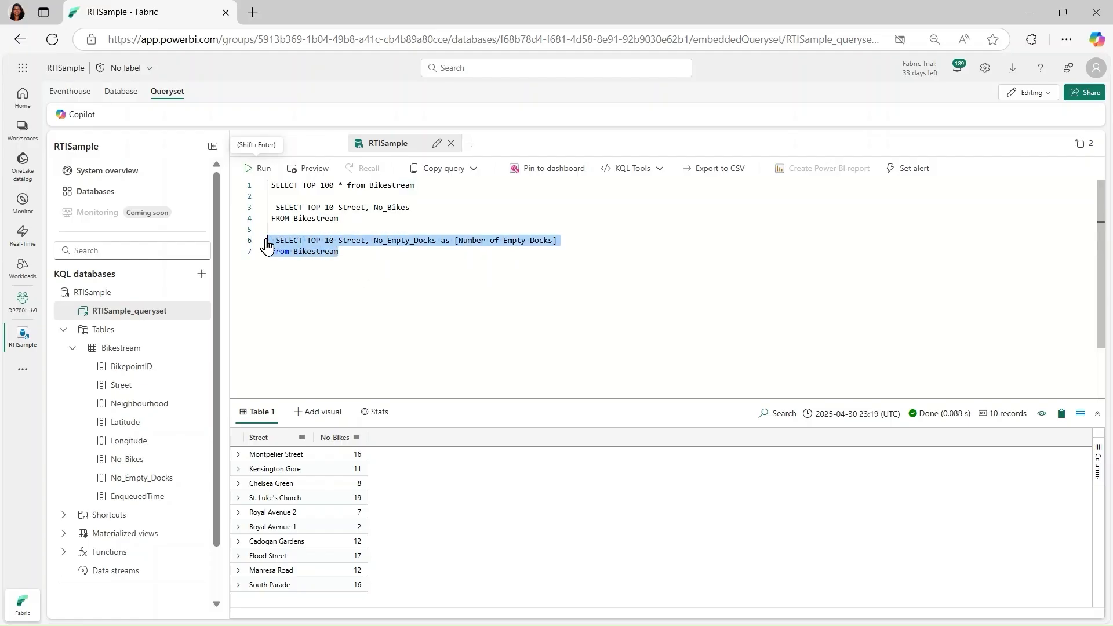
left_click(262, 172)
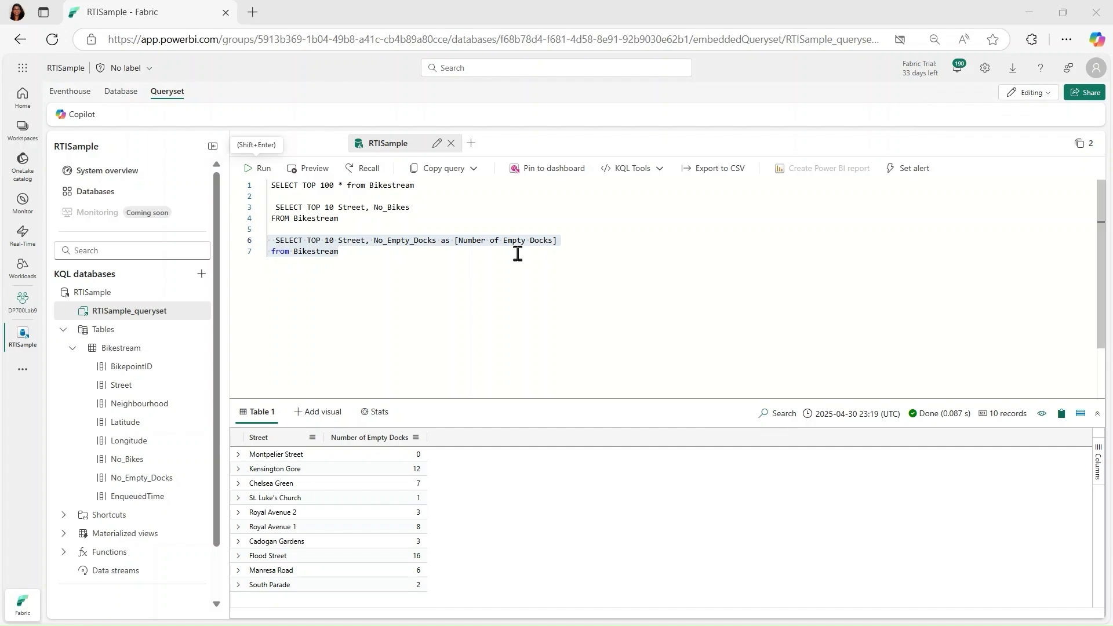
- Append and run the SQL query "SELECT sum(No_Bikes) AS [Total Number of Bikes] FROM Bikestream"
left_click(355, 251)
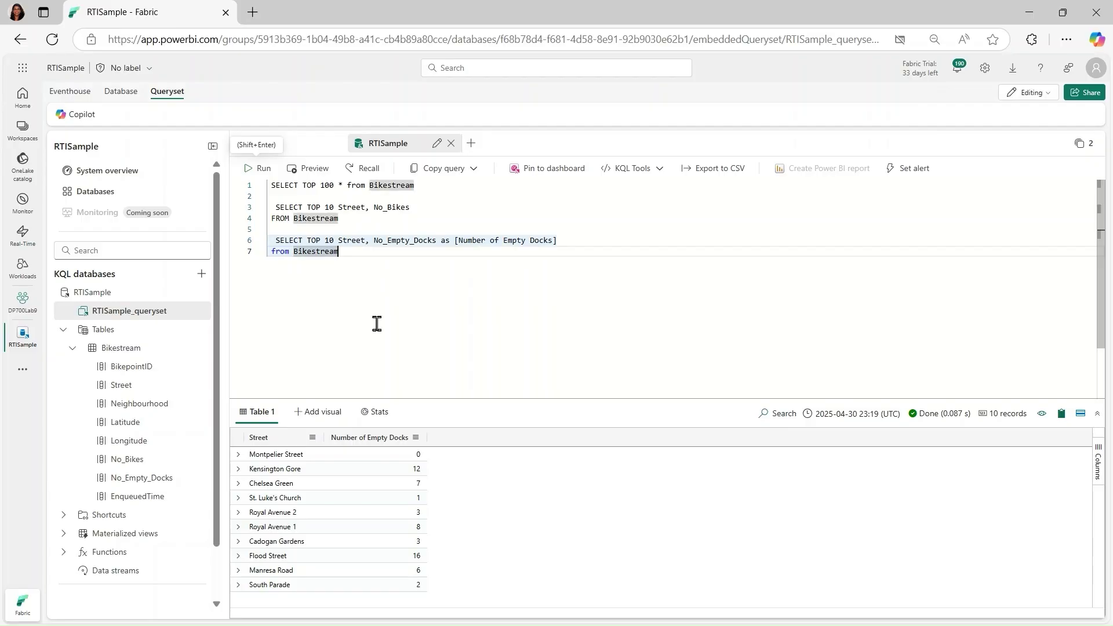
key("Return")
key("Return")
type("SELECT sum(No_Bikes) AS [Total Number of Bikes] FROM Bikestream")
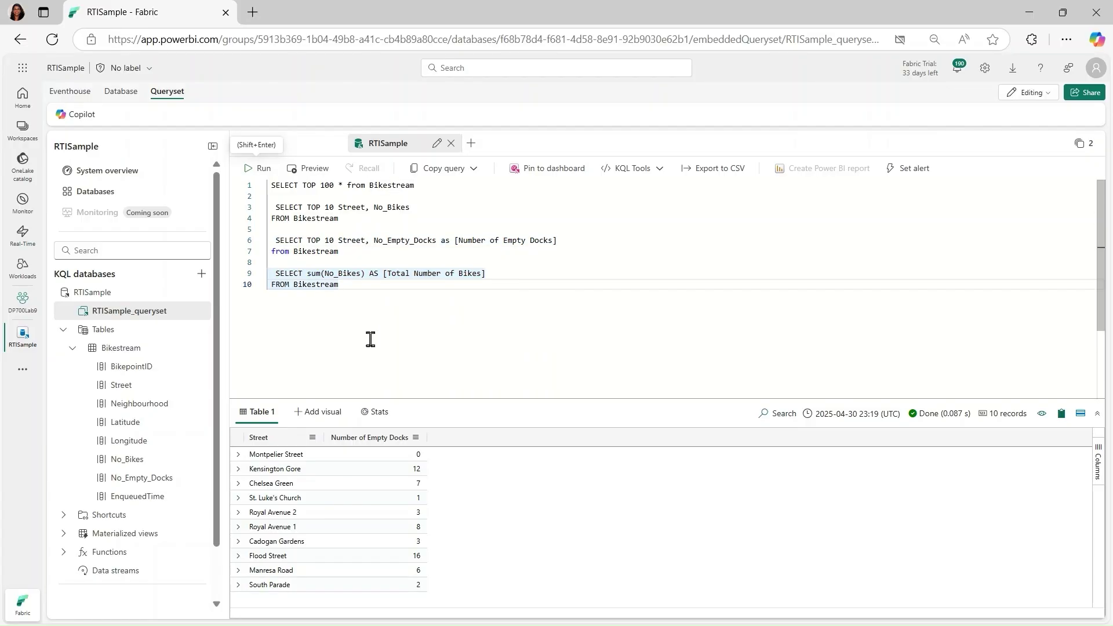
left_click_drag(346, 283, 276, 278)
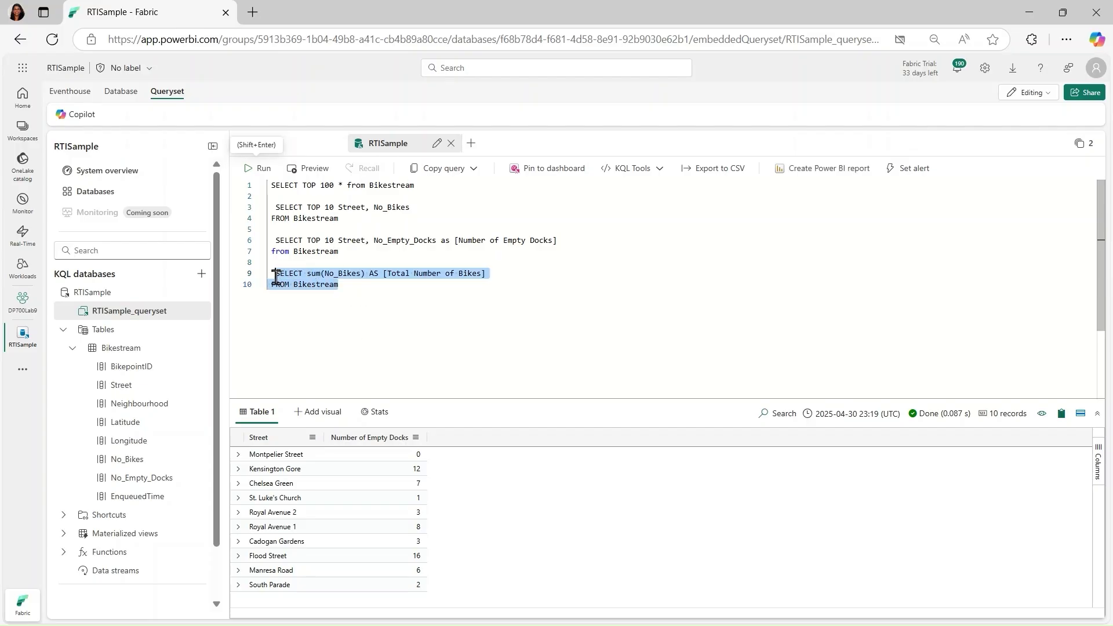
left_click(257, 168)
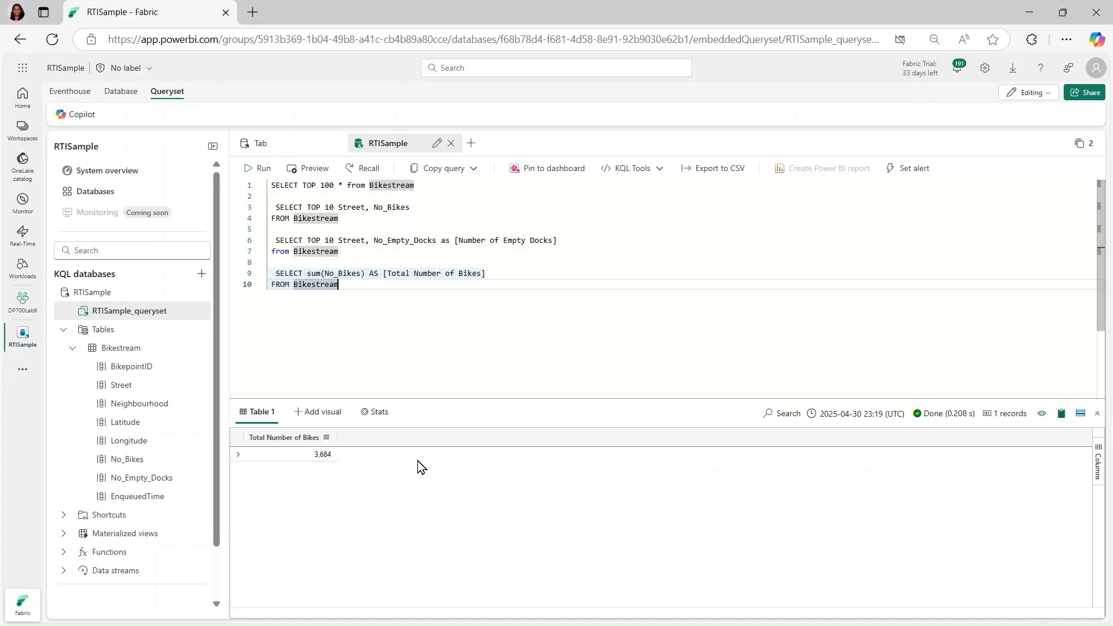
- Append and run a SQL query selecting Neighbourhood and Sum(No_Bikes) AS [Total Number of Bikes] from Bikestream, grouped by Neighbourhood
key("Return")
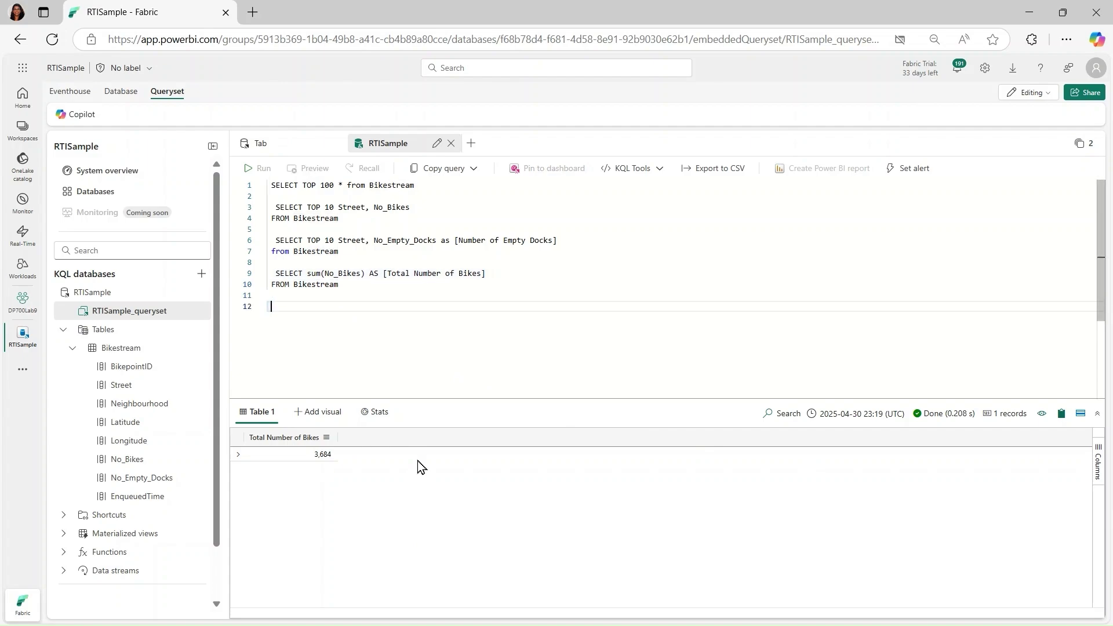
type("SELECT Neighbourhood, Sum(No_Bikes) AS [Total Number of Bikes] FROM Bikestream GROUP BY Neighbourhood")
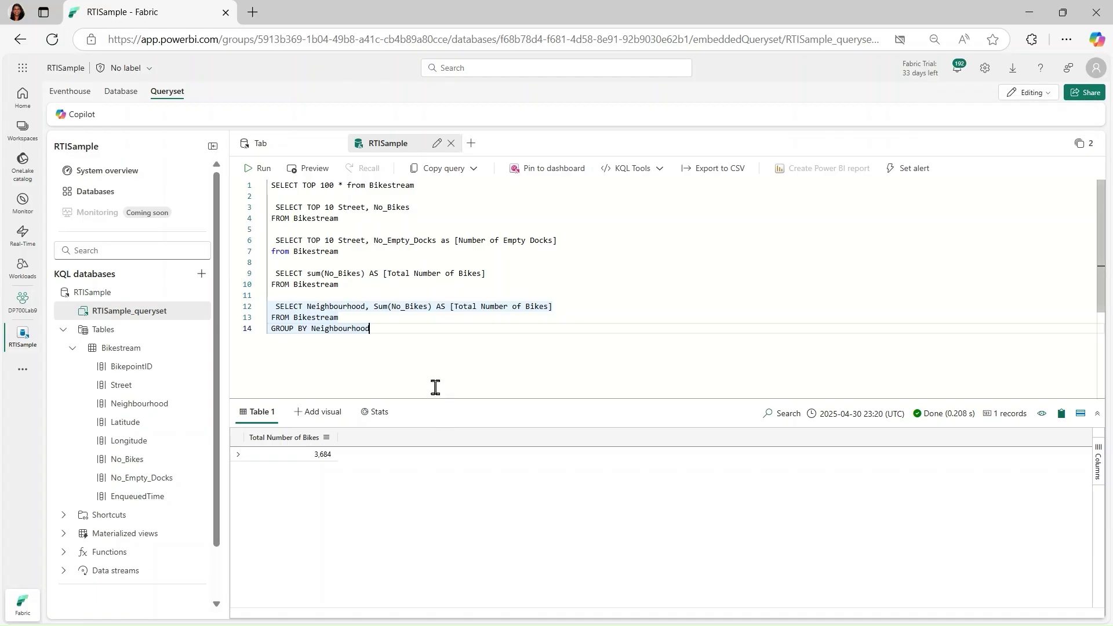
left_click_drag(370, 329, 268, 307)
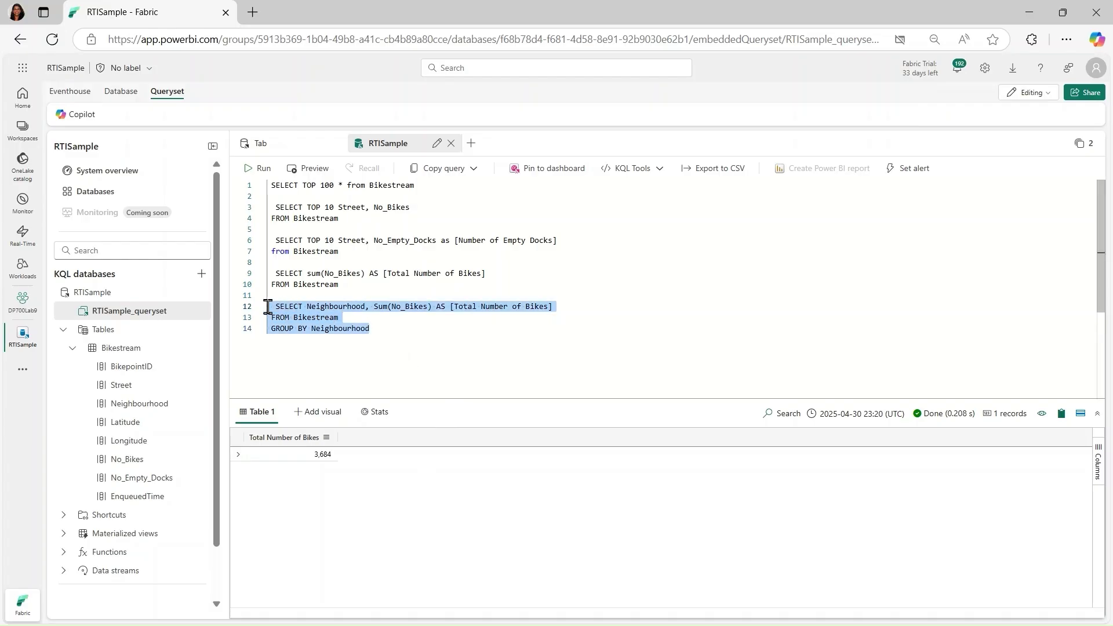
left_click(259, 168)
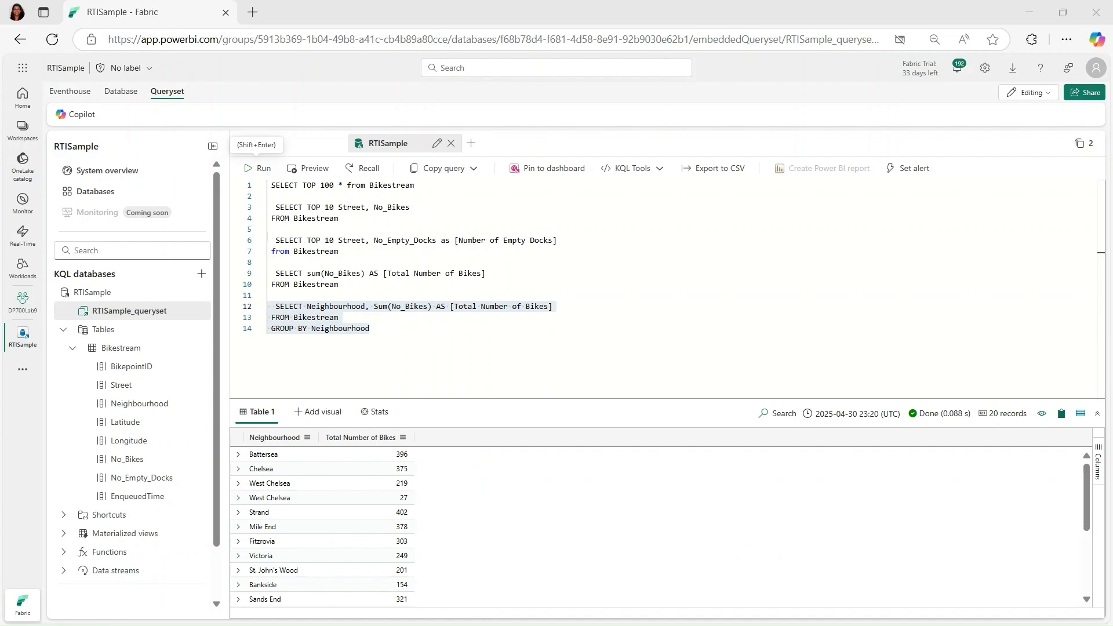
- Append and run a SQL query totalling No_Bikes as [Total Number of Bikes], grouped by a CASE that labels null or empty Neighbourhood values 'Unidentified'
left_click(376, 330)
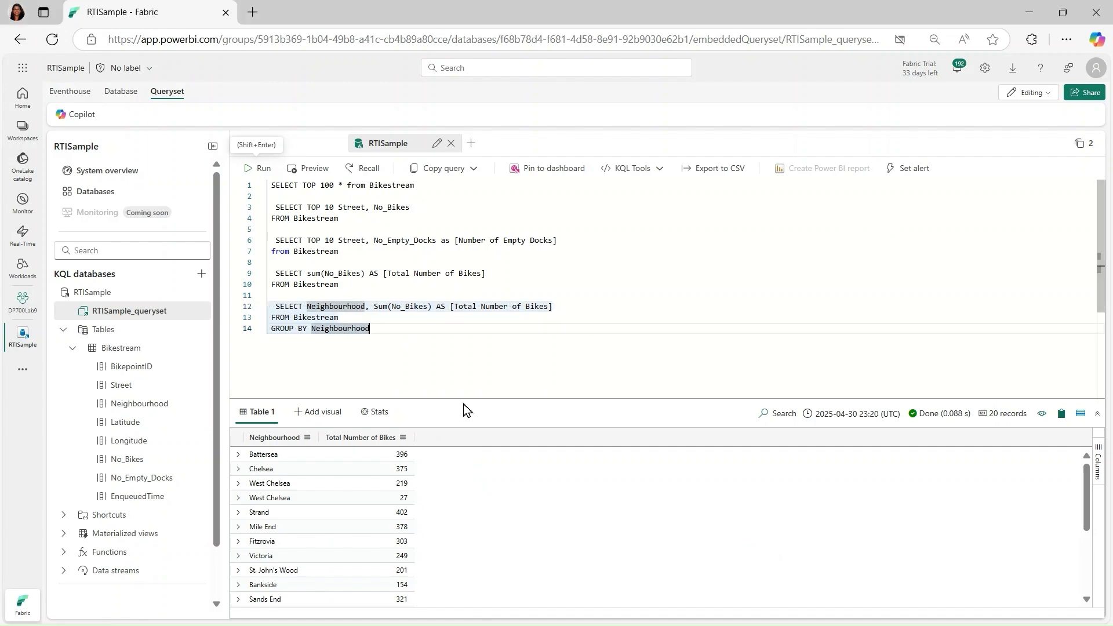
key("Return")
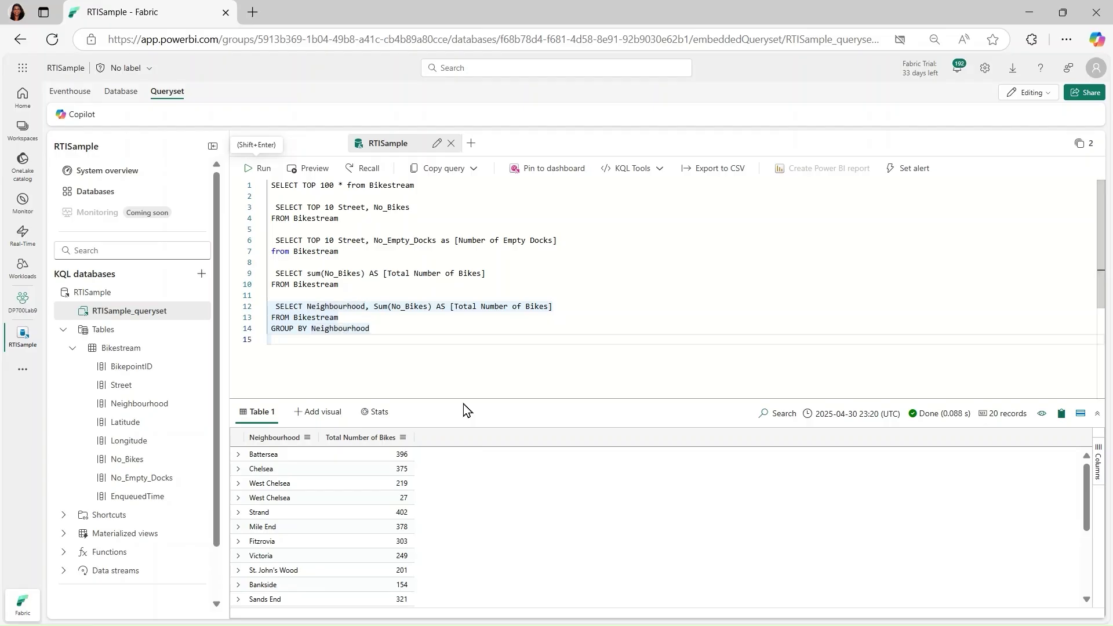
type("SELECT CASE          WHEN Neighbourhood IS NULL OR Neighbourhood = '' THEN 'Unidentified'          ELSE Neighbourhood        END AS Neighbourhood,        SUM(No_Bikes) AS [Total Number of Bikes] FROM Bikestream GROUP BY CASE            WHEN Neighbourhood IS NULL OR Neighbourhood = '' THEN 'Unidentified'            ELSE Neighbourhood            END;")
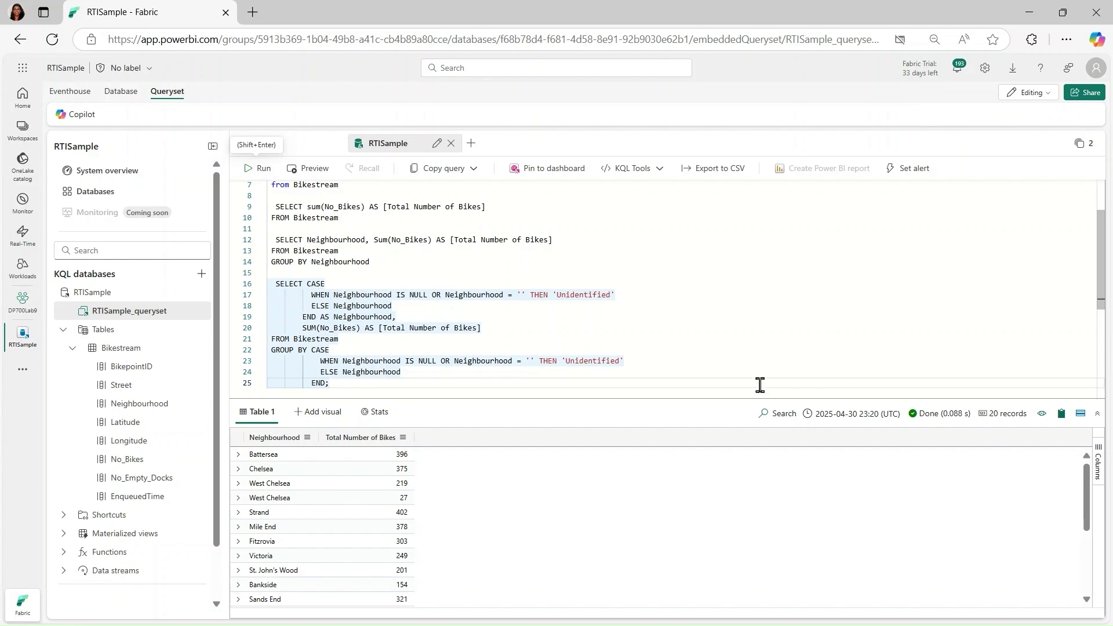
left_click_drag(333, 384, 269, 283)
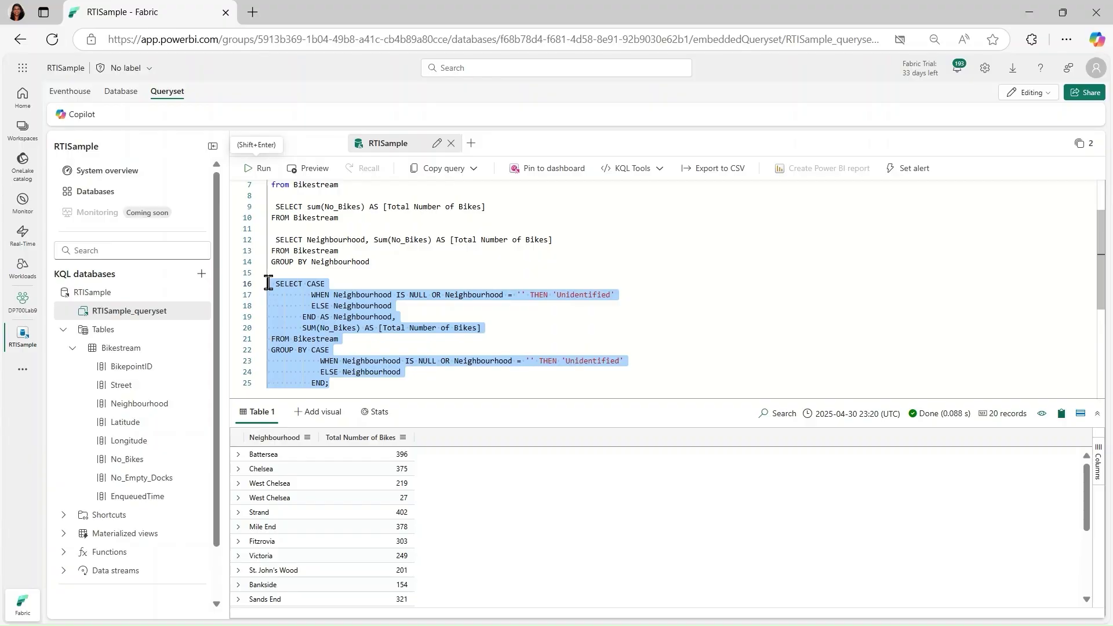
left_click(258, 170)
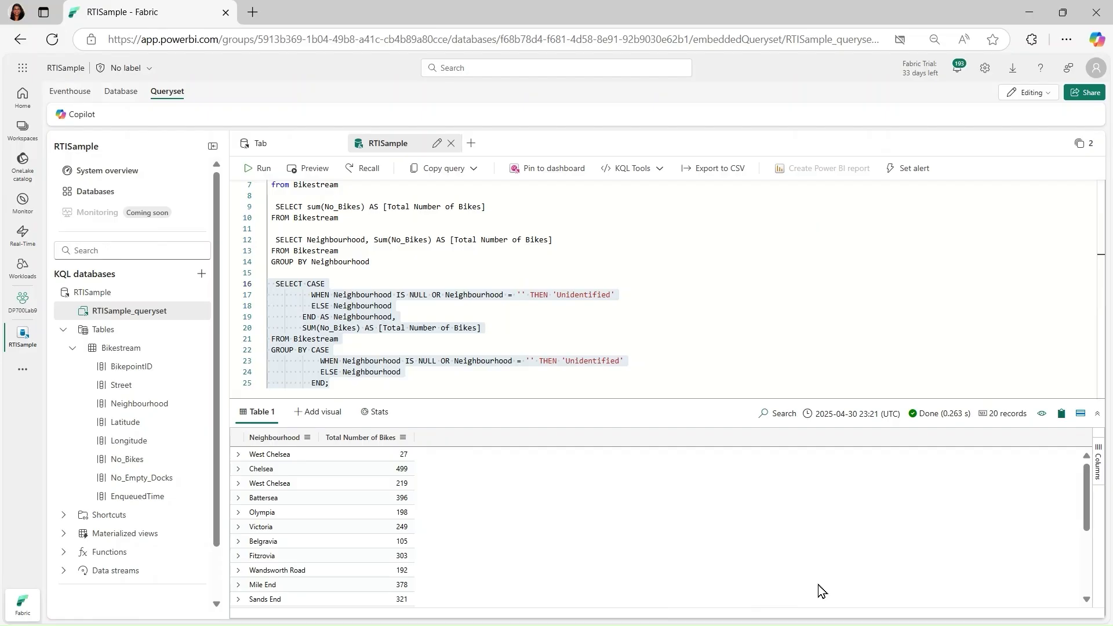
- Append and run the same CASE-grouped bike totals query from Bikestream with ORDER BY Neighbourhood ASC added
left_click(343, 388)
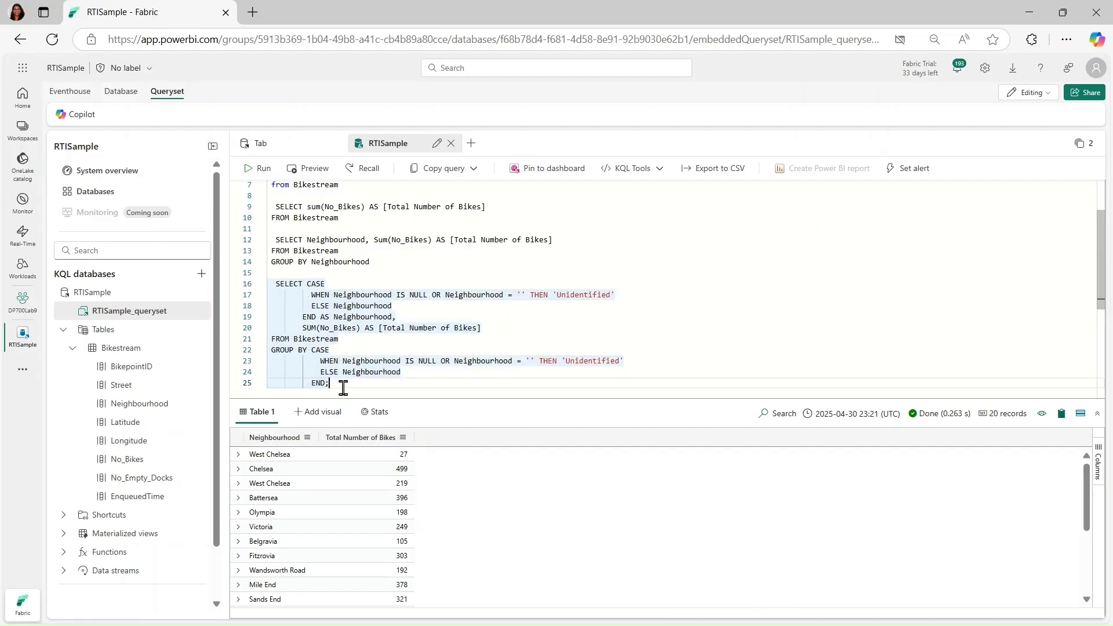
key("Return")
key("Return")
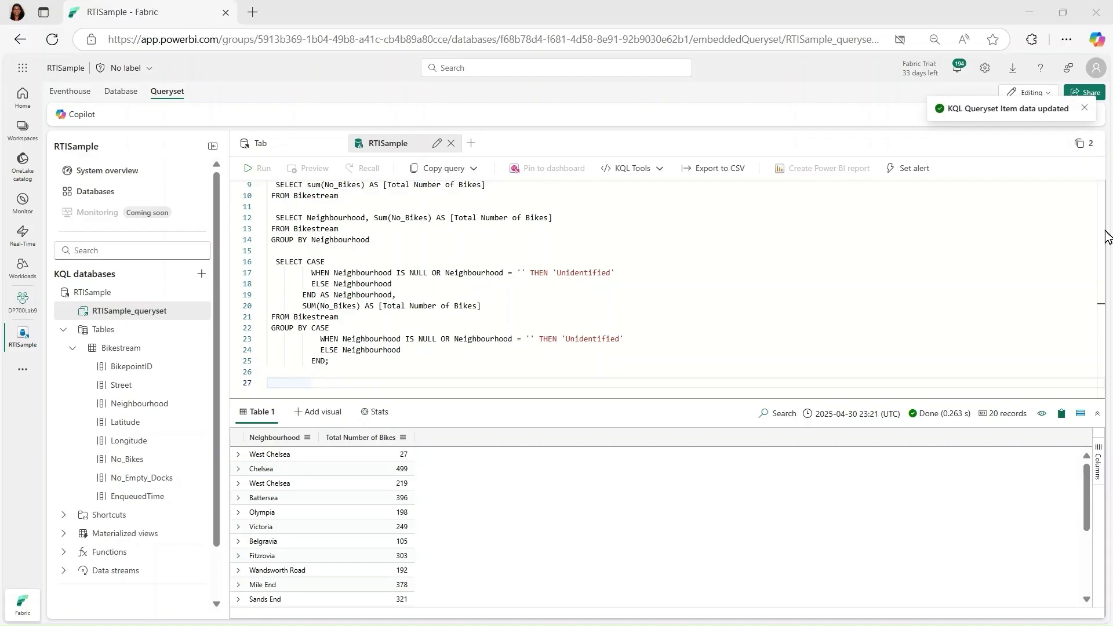
left_click(276, 374)
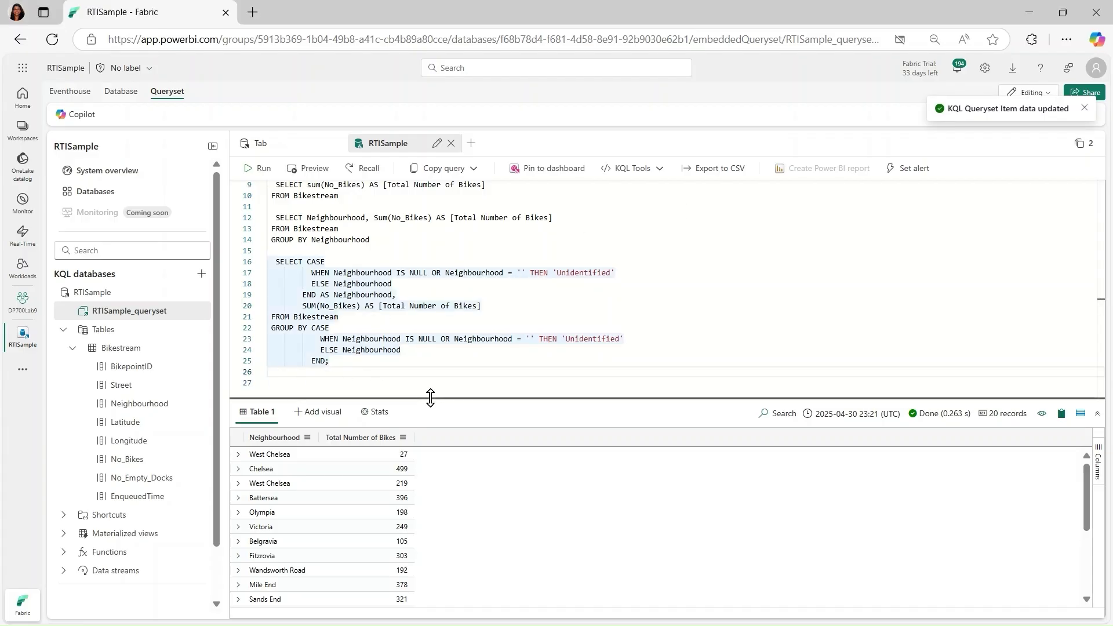
type("SELECT CASE WHEN Neighbourhood IS NULL OR Neighbourhood = '' THEN 'Unidentified' ELSE Neighbourhood END AS Neighbourhood, SUM(No_Bikes) AS [Total Number of Bikes] FROM Bikestream GROUP BY CASE WHEN Neighbourhood IS NULL OR Neighbourhood = '' THEN 'Unidentified' ELSE Neighbourhood END ORDER BY Neighbourhood ASC;")
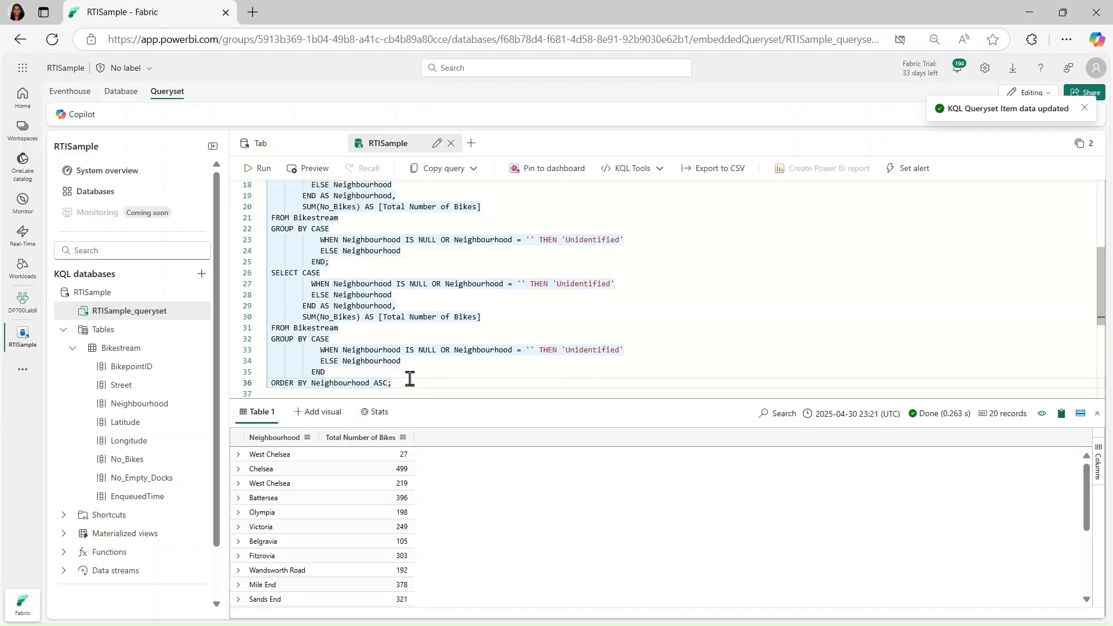
left_click_drag(403, 382, 269, 275)
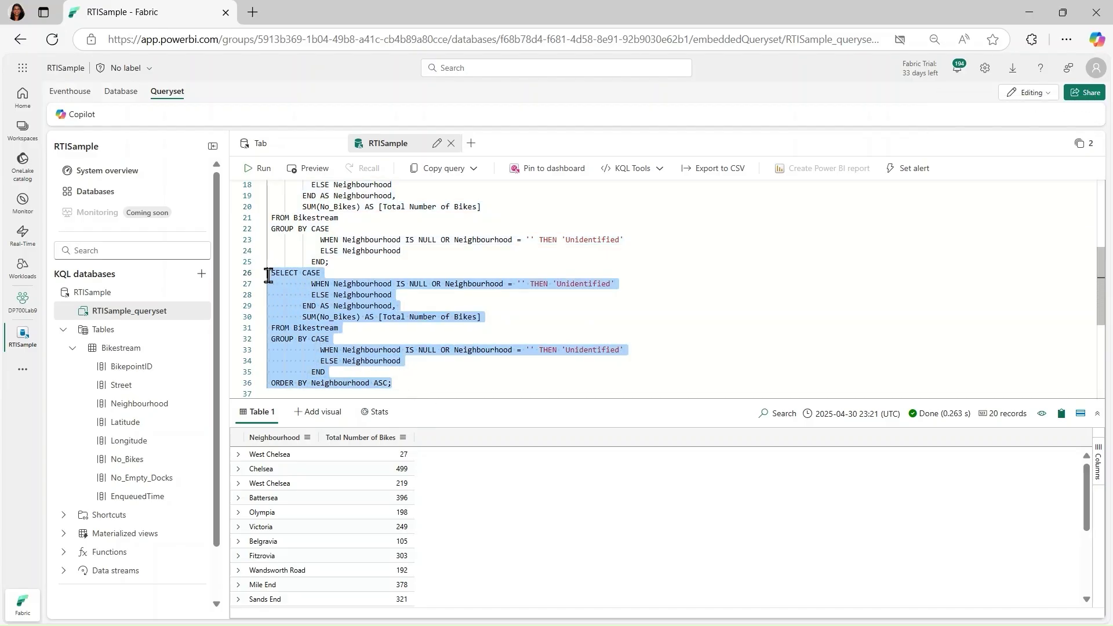
left_click(257, 168)
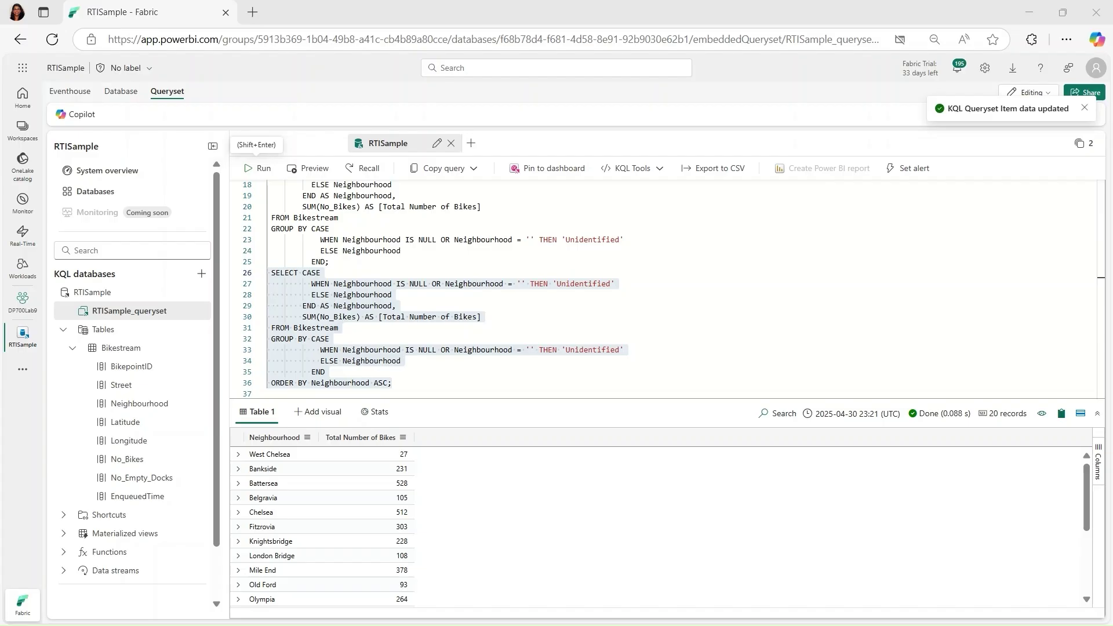
- Append and run the CASE-grouped bike totals query with HAVING Neighbourhood = 'Chelsea' before ORDER BY Neighbourhood ASC
key("alt+Tab")
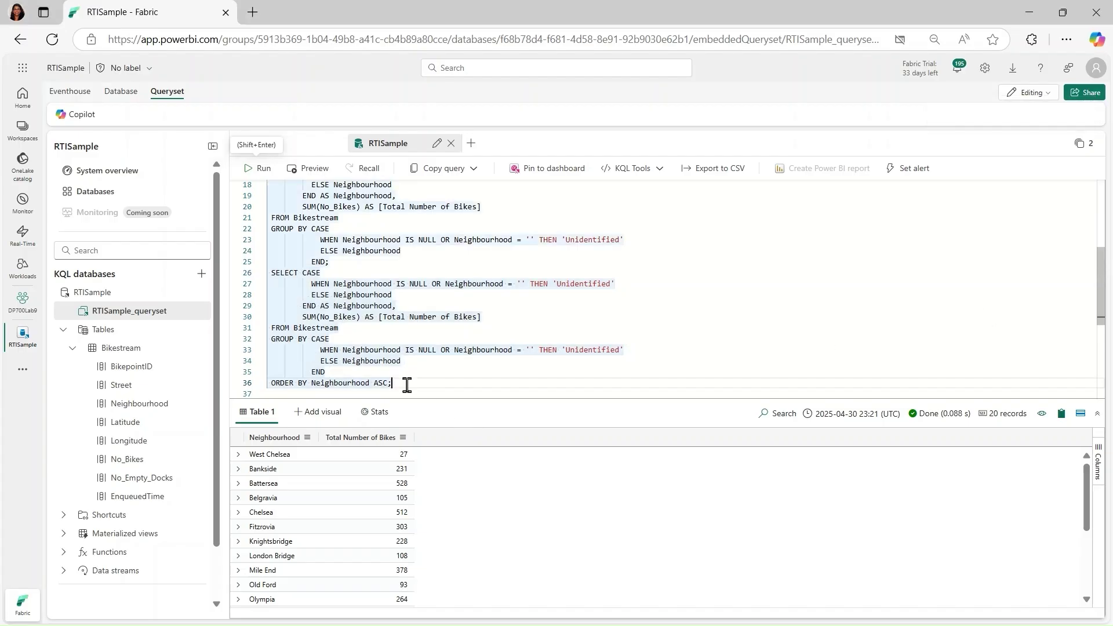
key("Return")
key("Return")
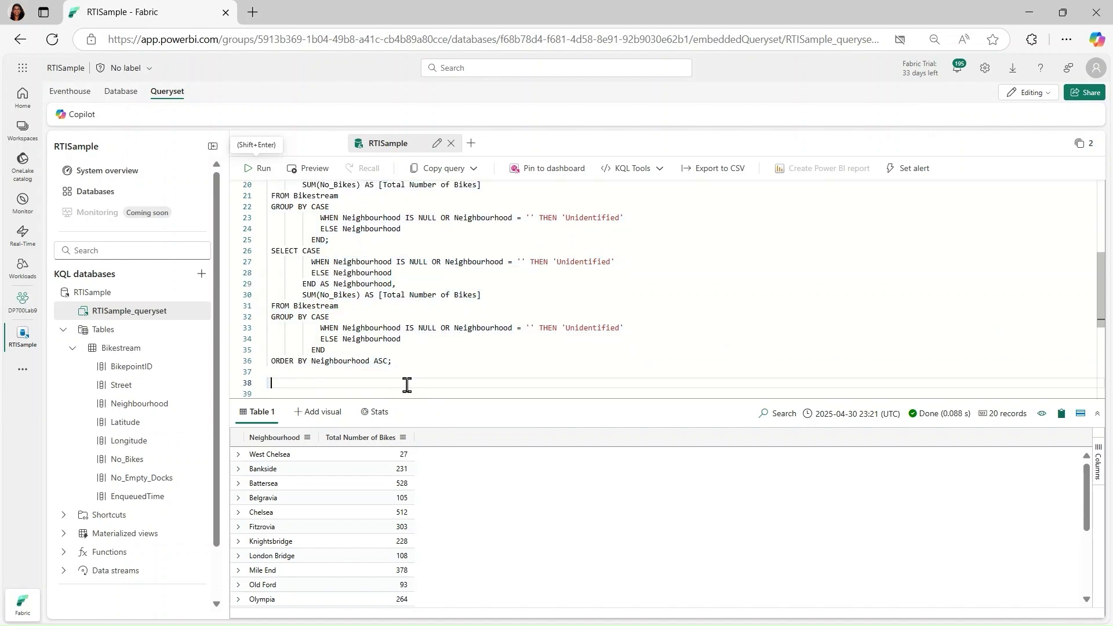
type("SELECT CASE          WHEN Neighbourhood IS NULL OR Neighbourhood = '' THEN 'Unidentified'          ELSE Neighbourhood        END AS Neighbourhood,        SUM(No_Bikes) AS [Total Number of Bikes] FROM Bikestream GROUP BY CASE            WHEN Neighbourhood IS NULL OR Neighbourhood = '' THEN 'Unidentified'            ELSE Neighbourhood          END HAVING Neighbourhood = 'Chelsea' ORDER BY Neighbourhood ASC;")
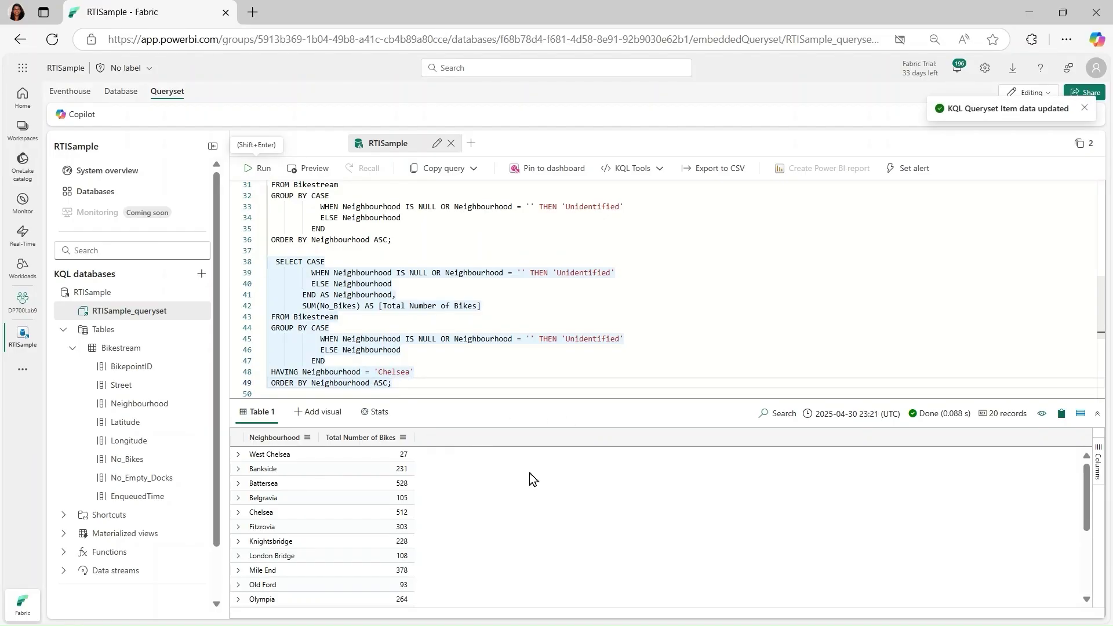
left_click_drag(401, 383, 272, 264)
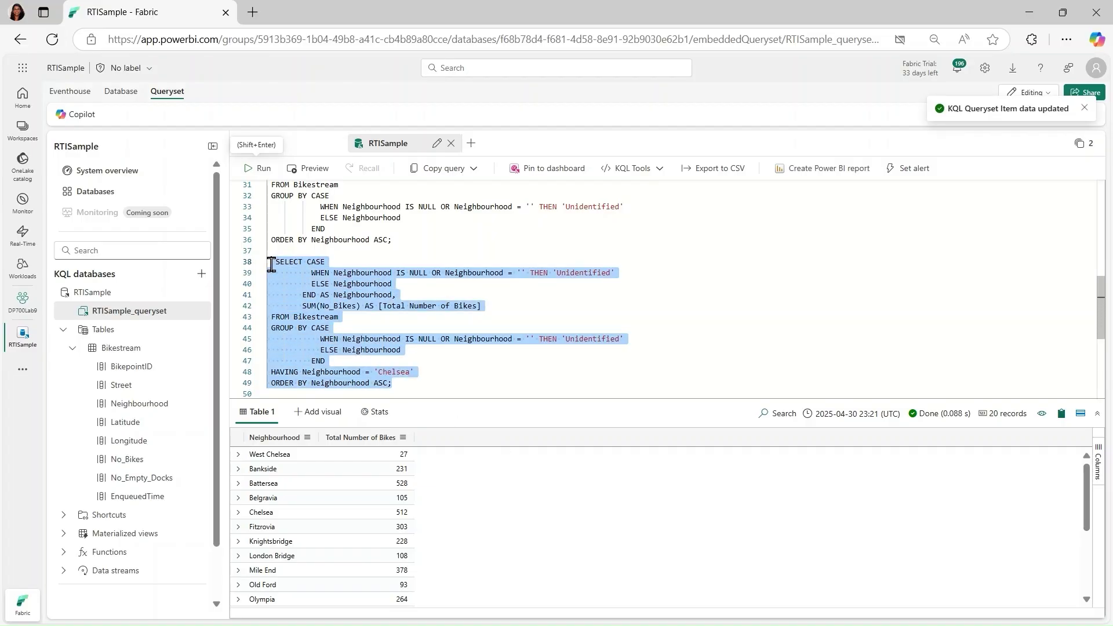
left_click(261, 171)
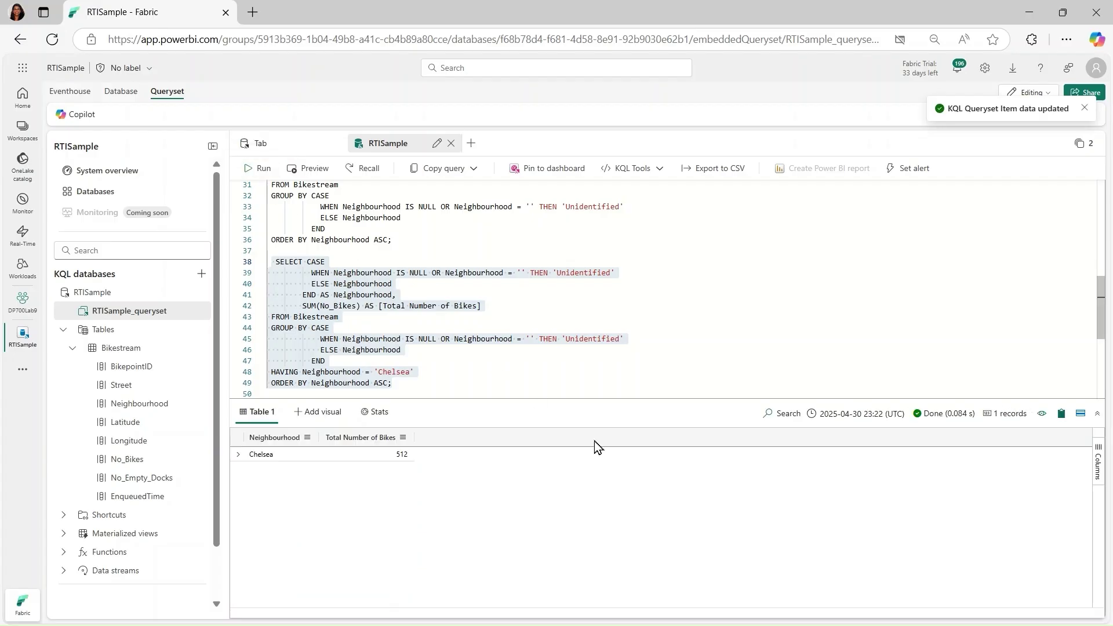